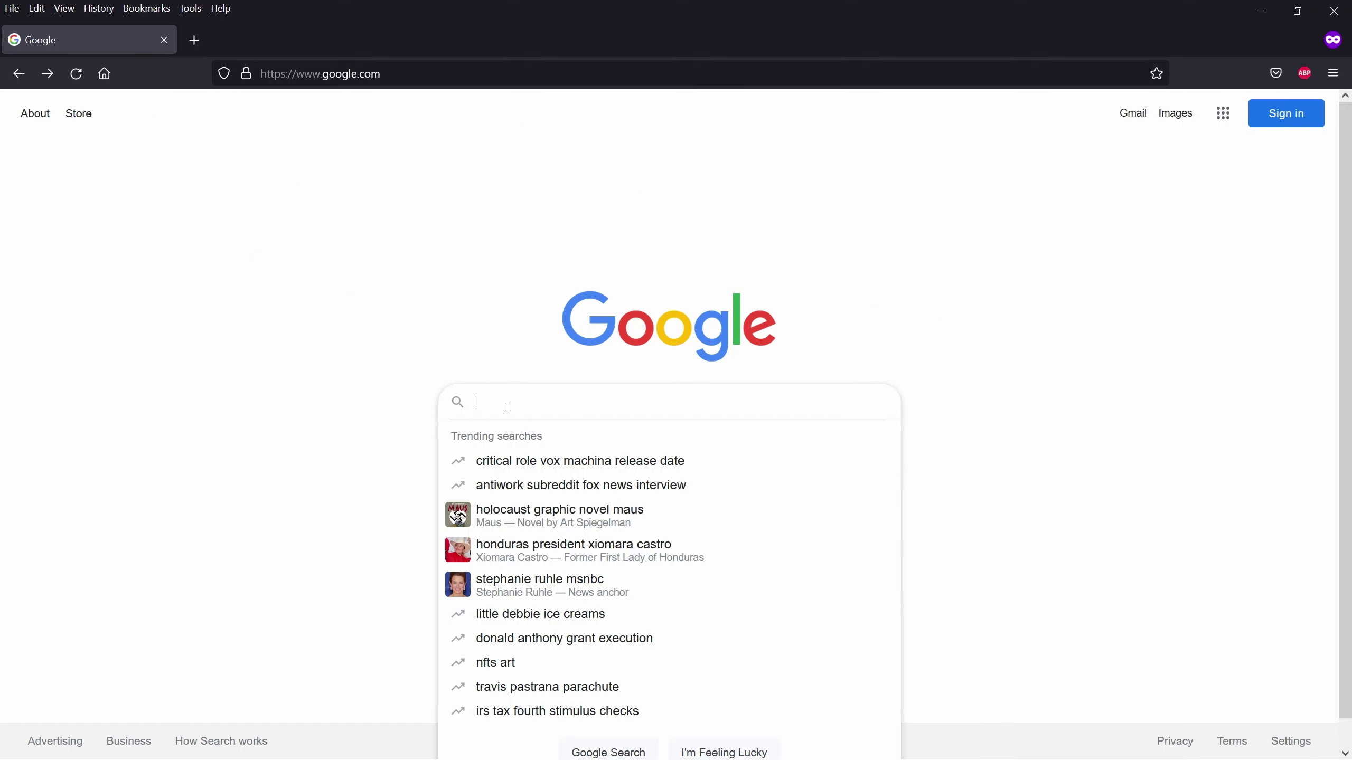
Search Google for 'obs', open the OBS project website, and start a Twitch channel search
text(obs)
key(Return)
click(364, 263)
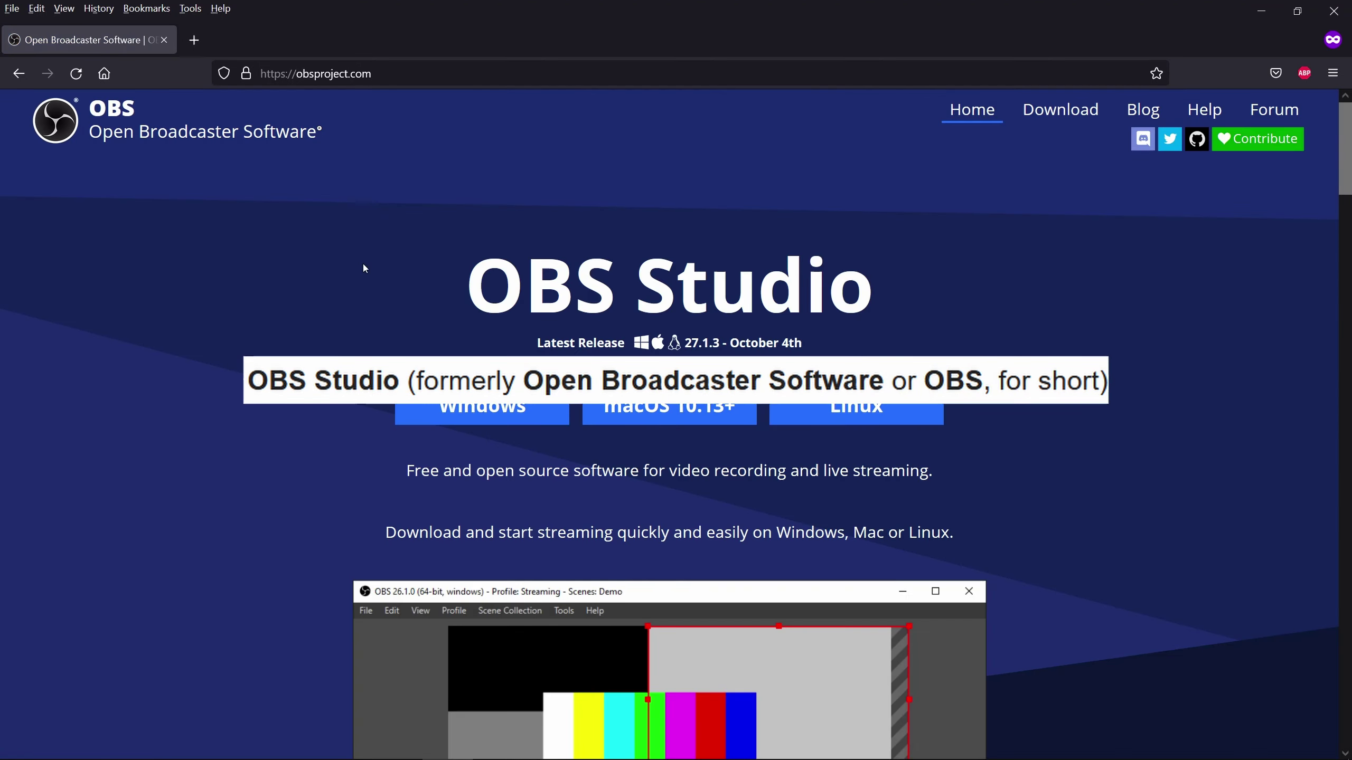
scroll(252, 430, down, 5)
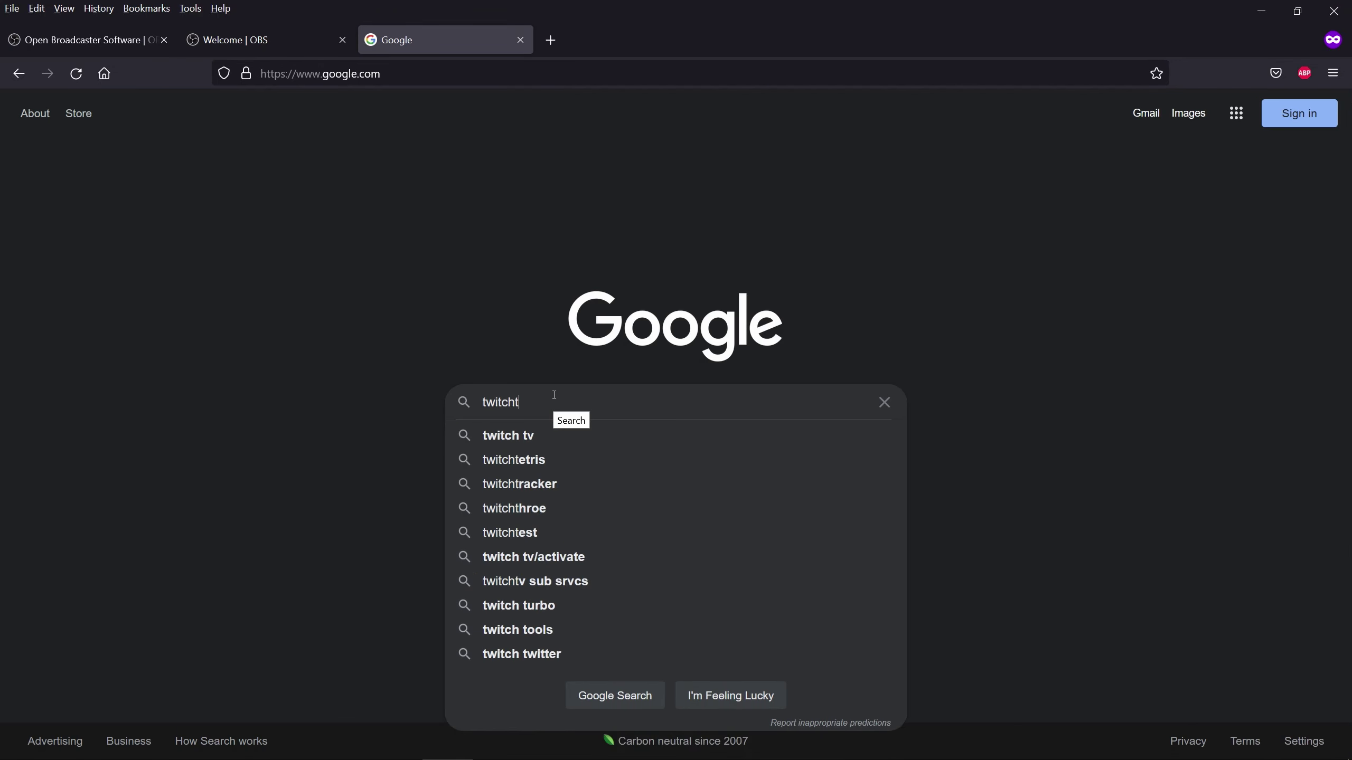
text(v p)
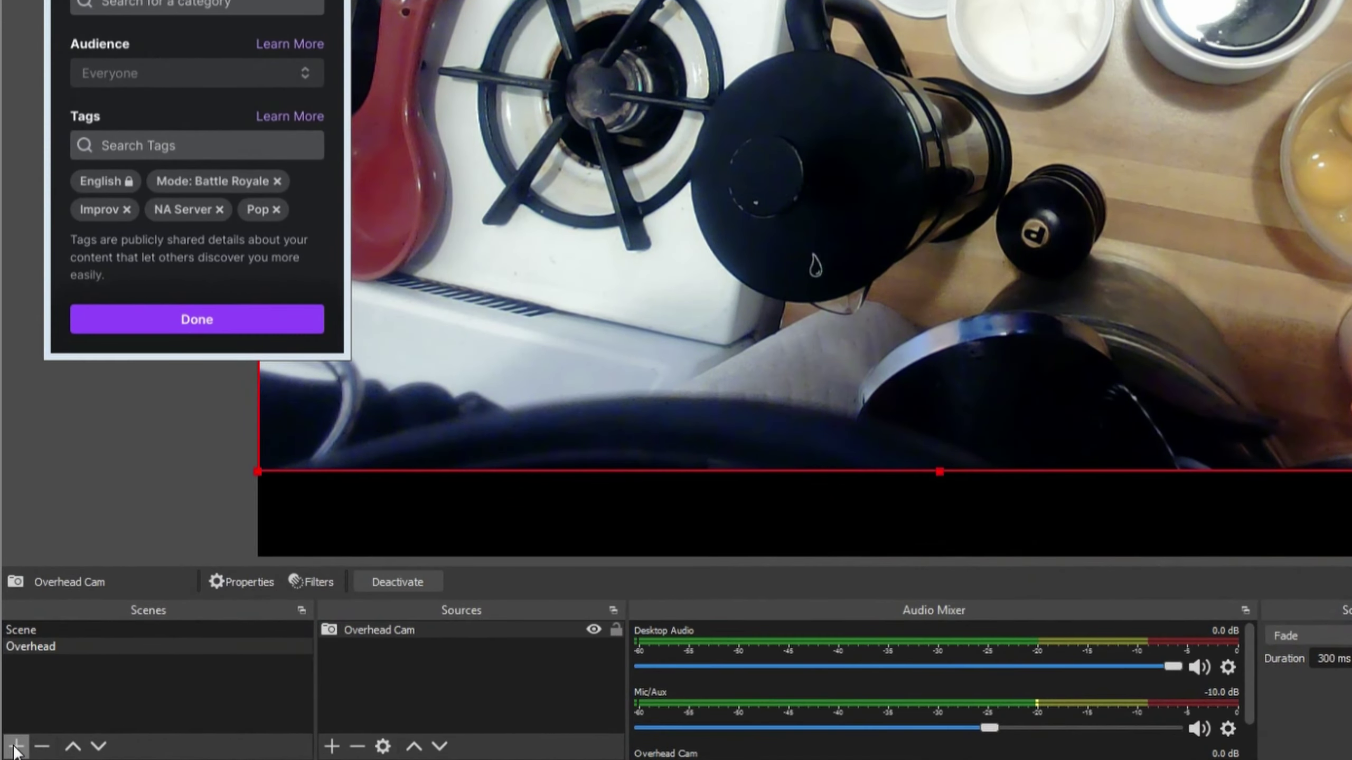
Create a scene named Side and add the existing Video Capture Device camera to it
click(56, 733)
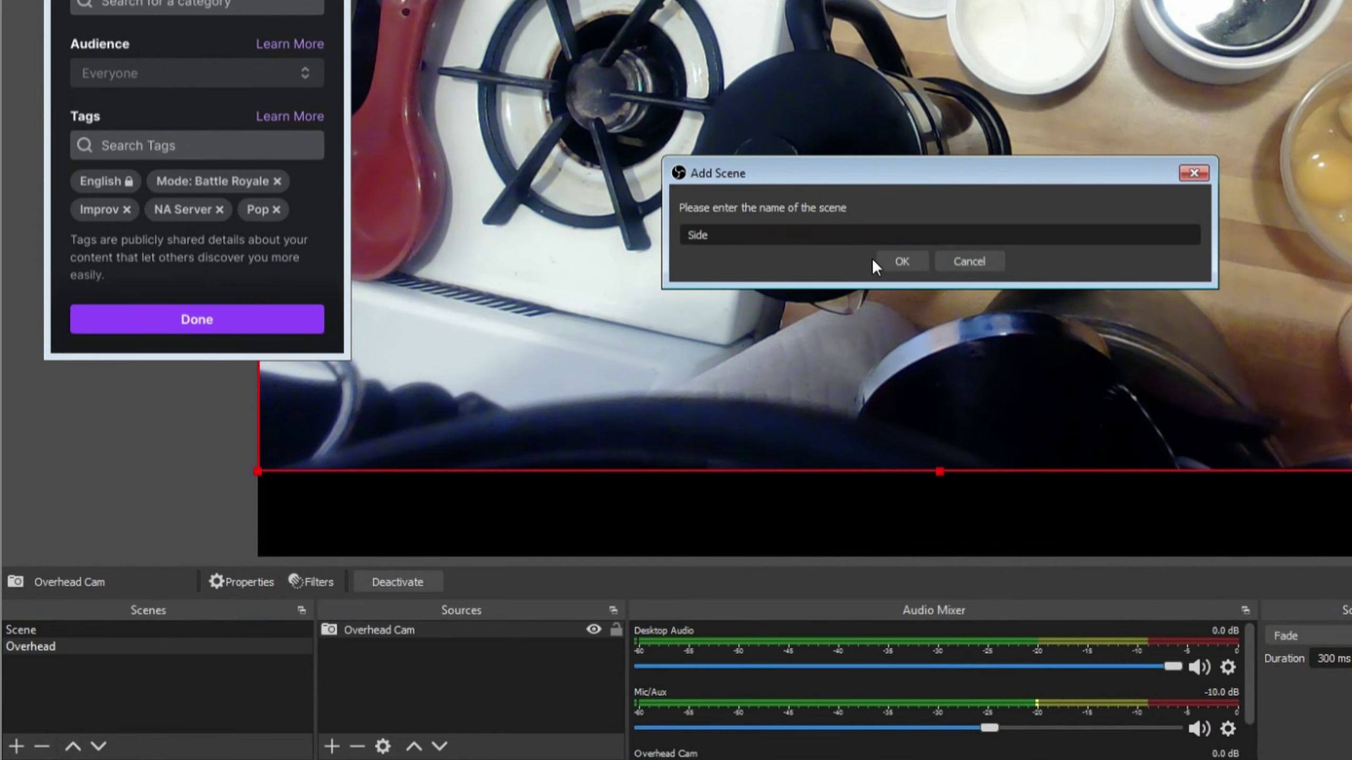
click(894, 256)
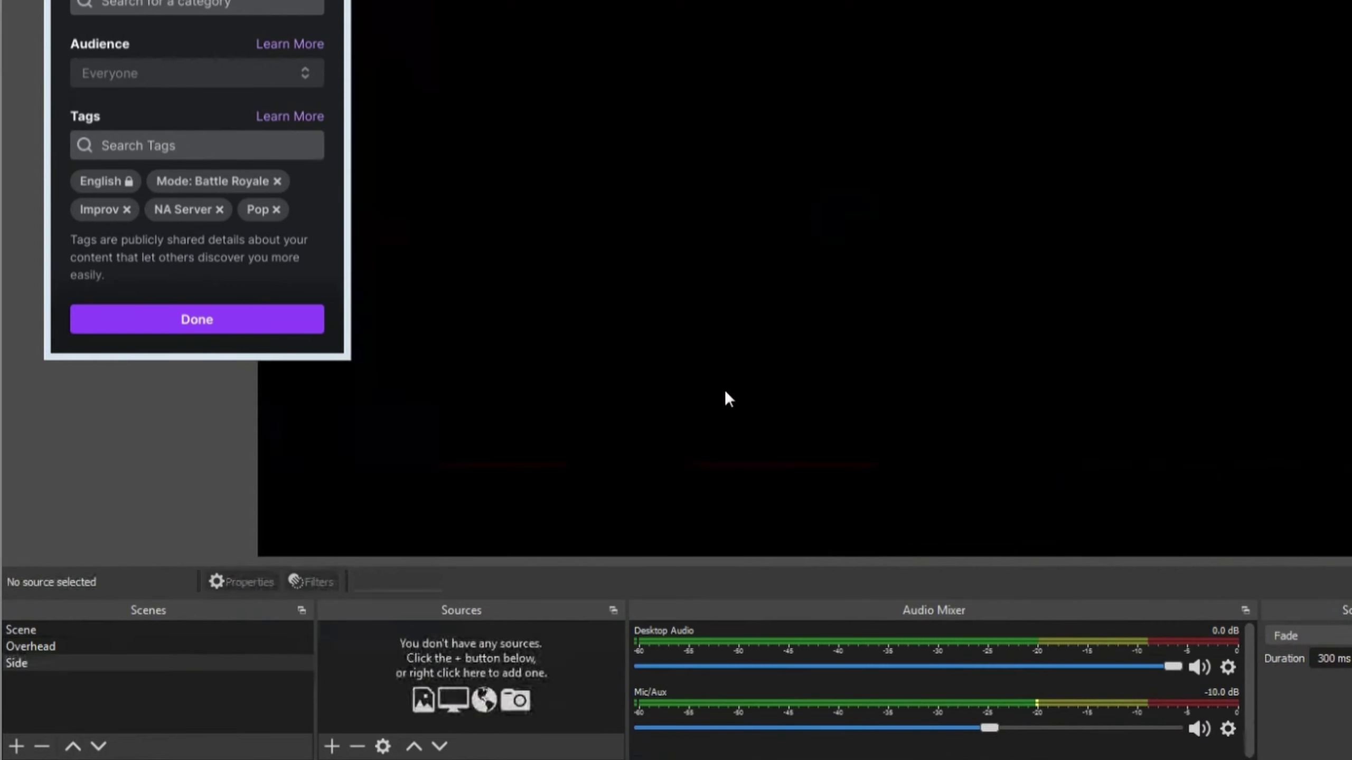
click(333, 746)
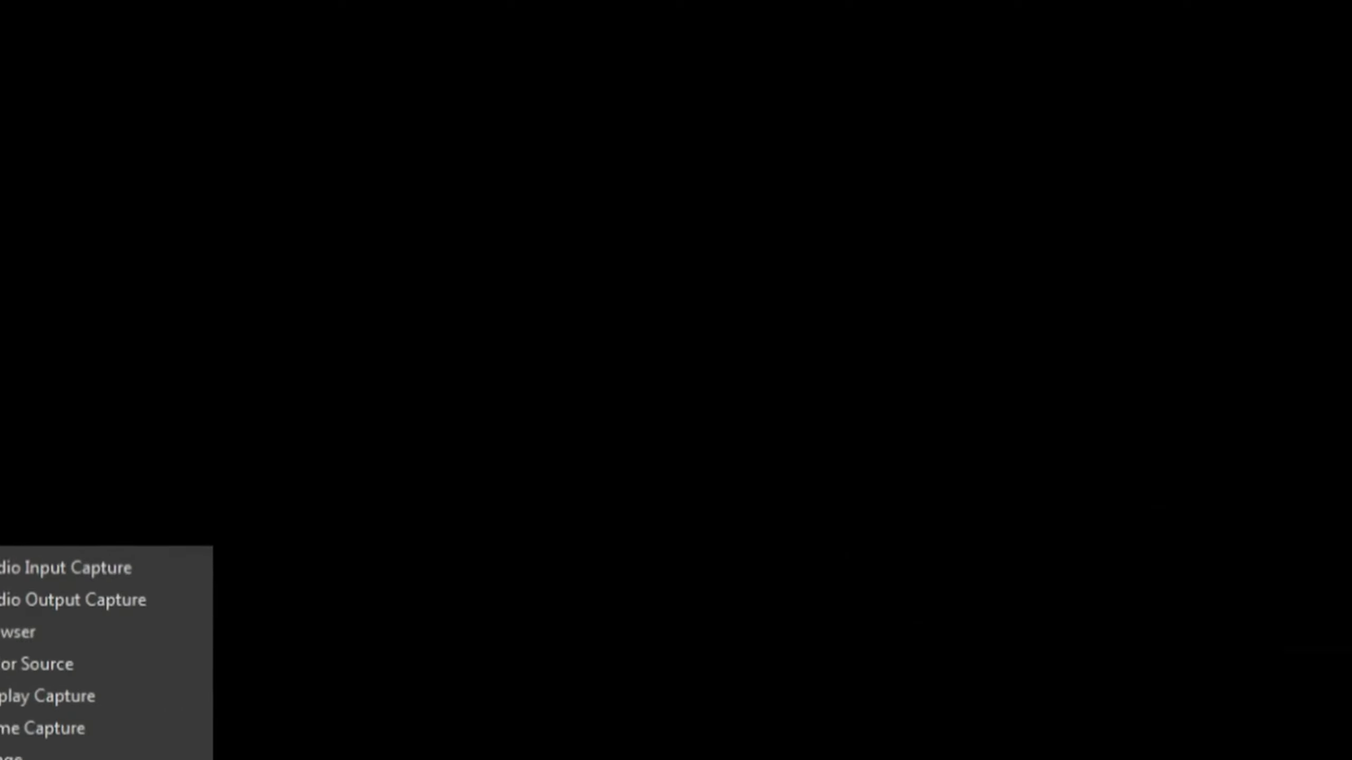
click(408, 236)
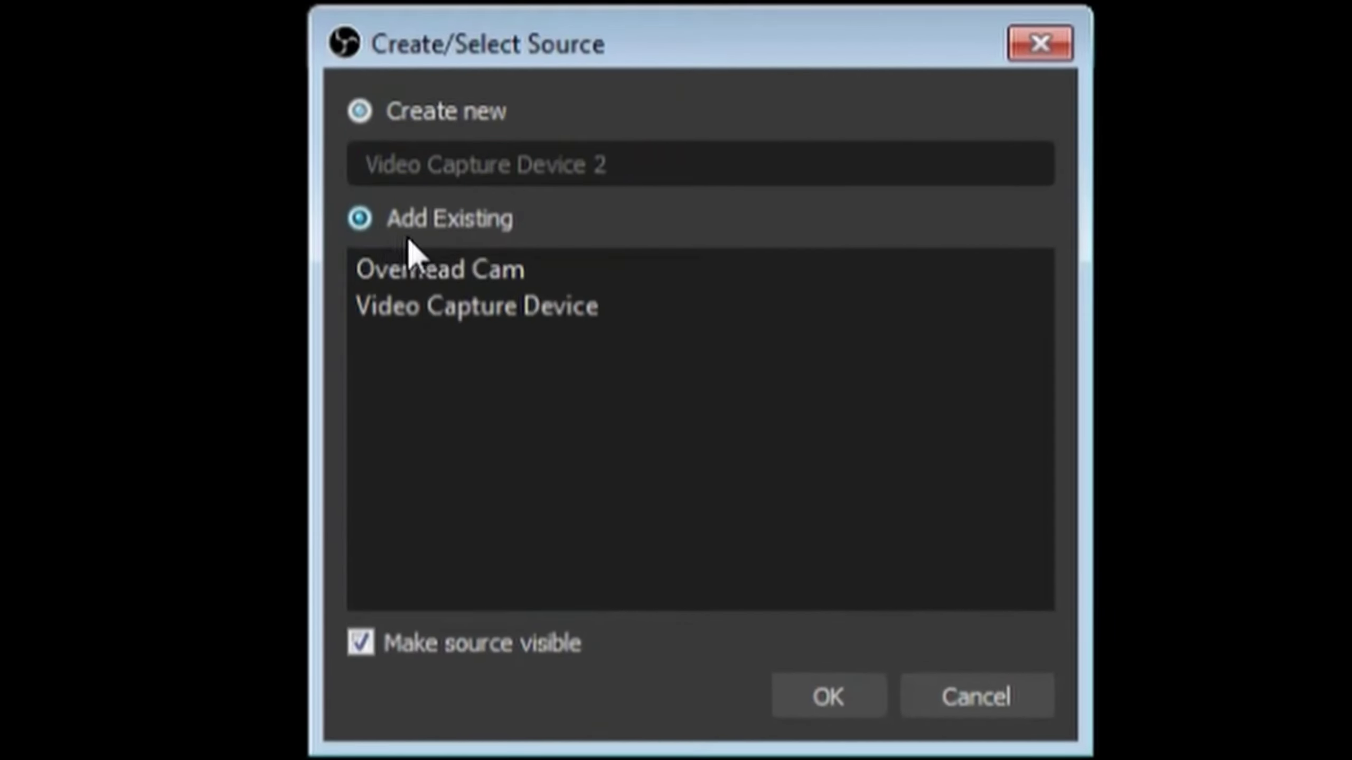
click(546, 306)
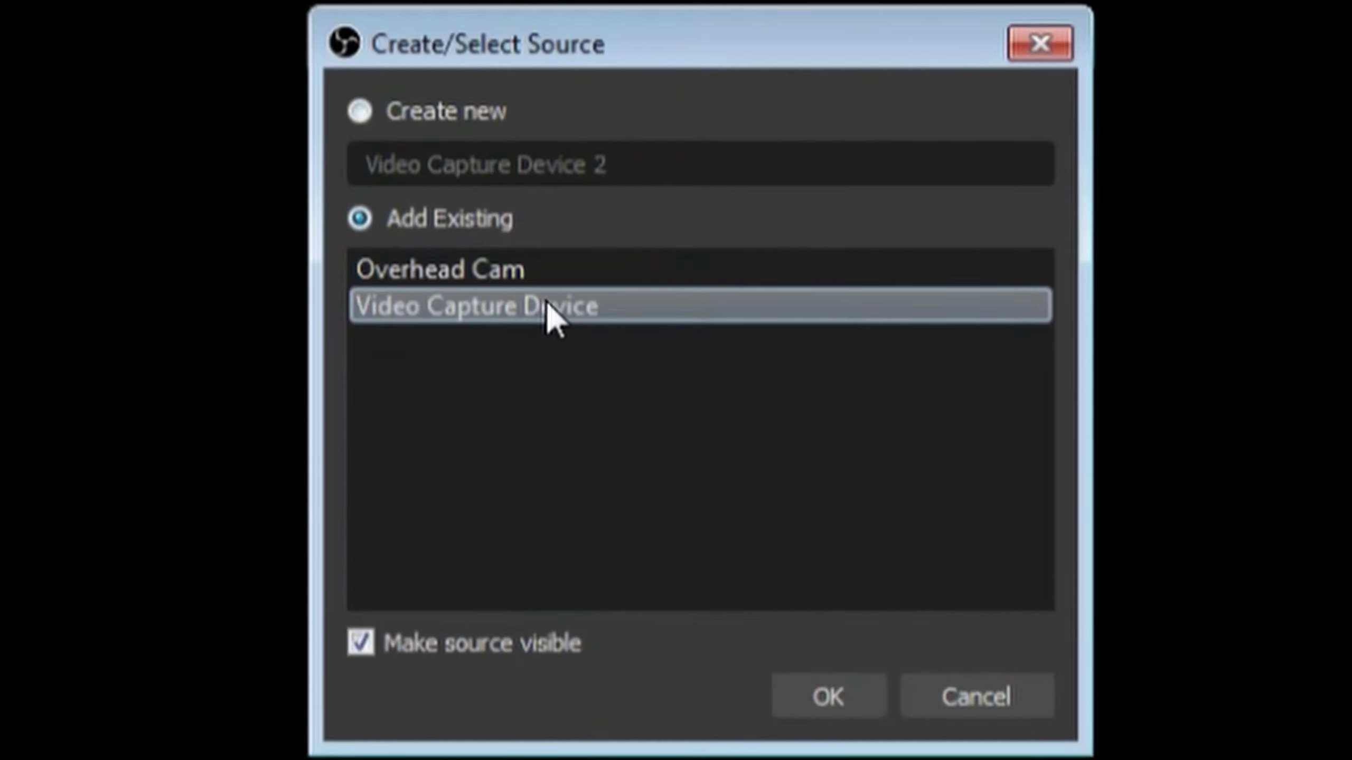
click(825, 689)
Rename the Side scene's camera source to 'Side Cam'
right_click(469, 630)
click(613, 233)
text(Side Cam)
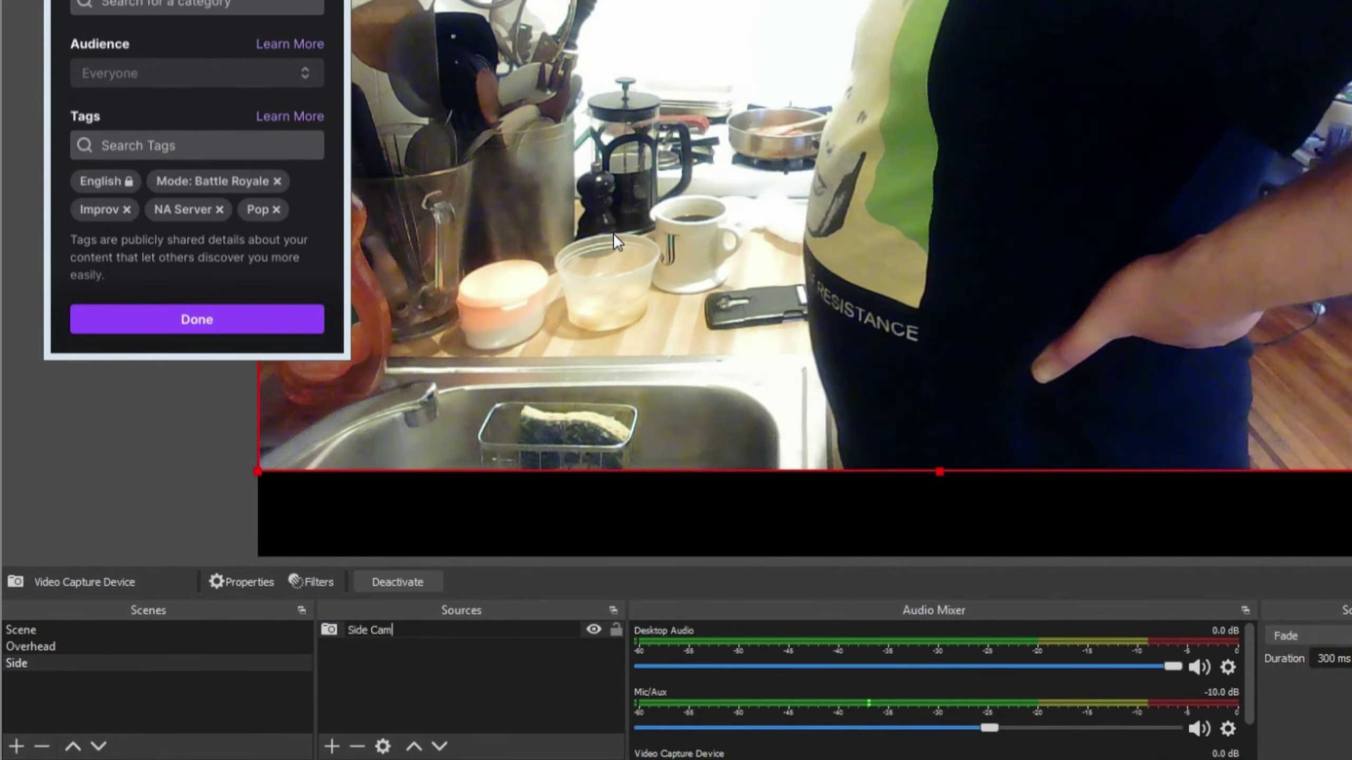
key(Return)
Create a 'Combined View' scene holding the existing Overhead Cam, shrunk into the upper left
click(16, 746)
text(Co)
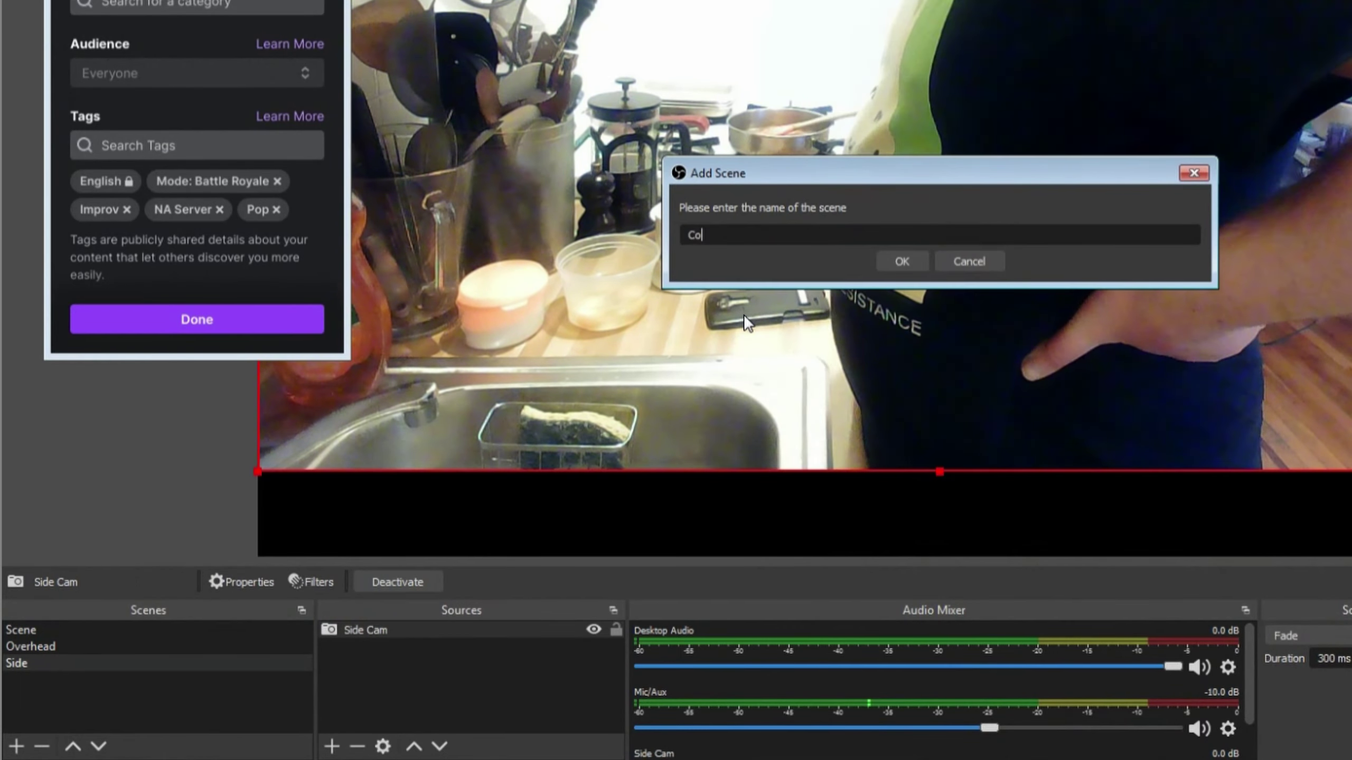
text(mbined View)
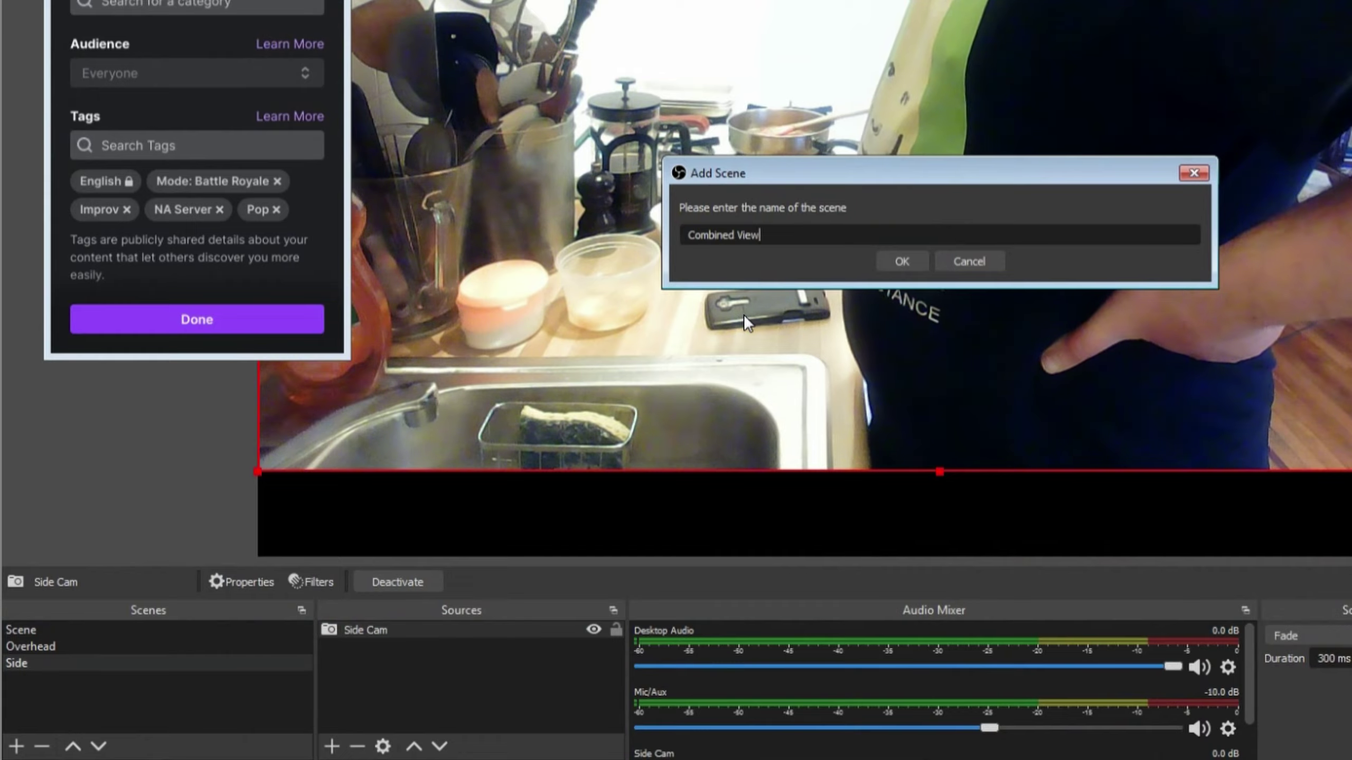
click(901, 261)
click(332, 746)
click(397, 660)
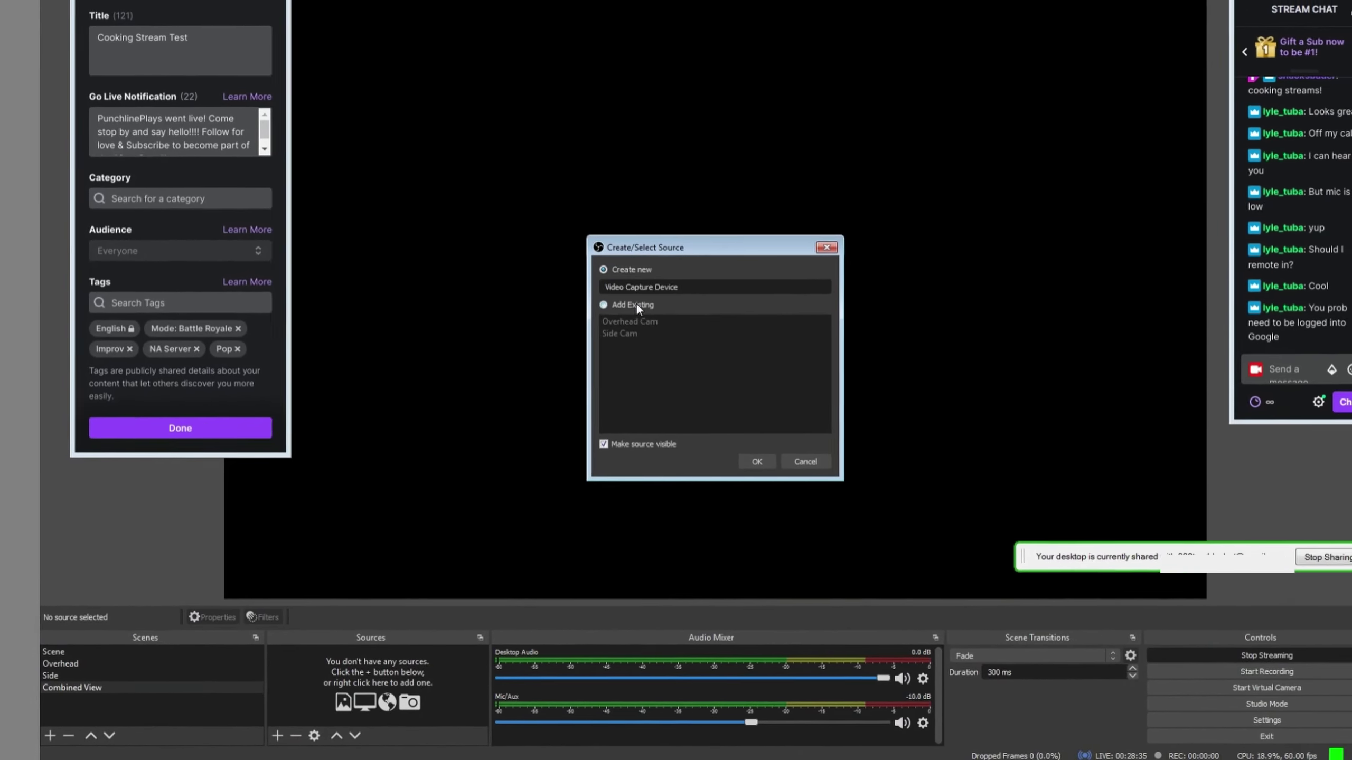
click(637, 305)
click(630, 321)
click(757, 461)
drag(1207, 543, 863, 327)
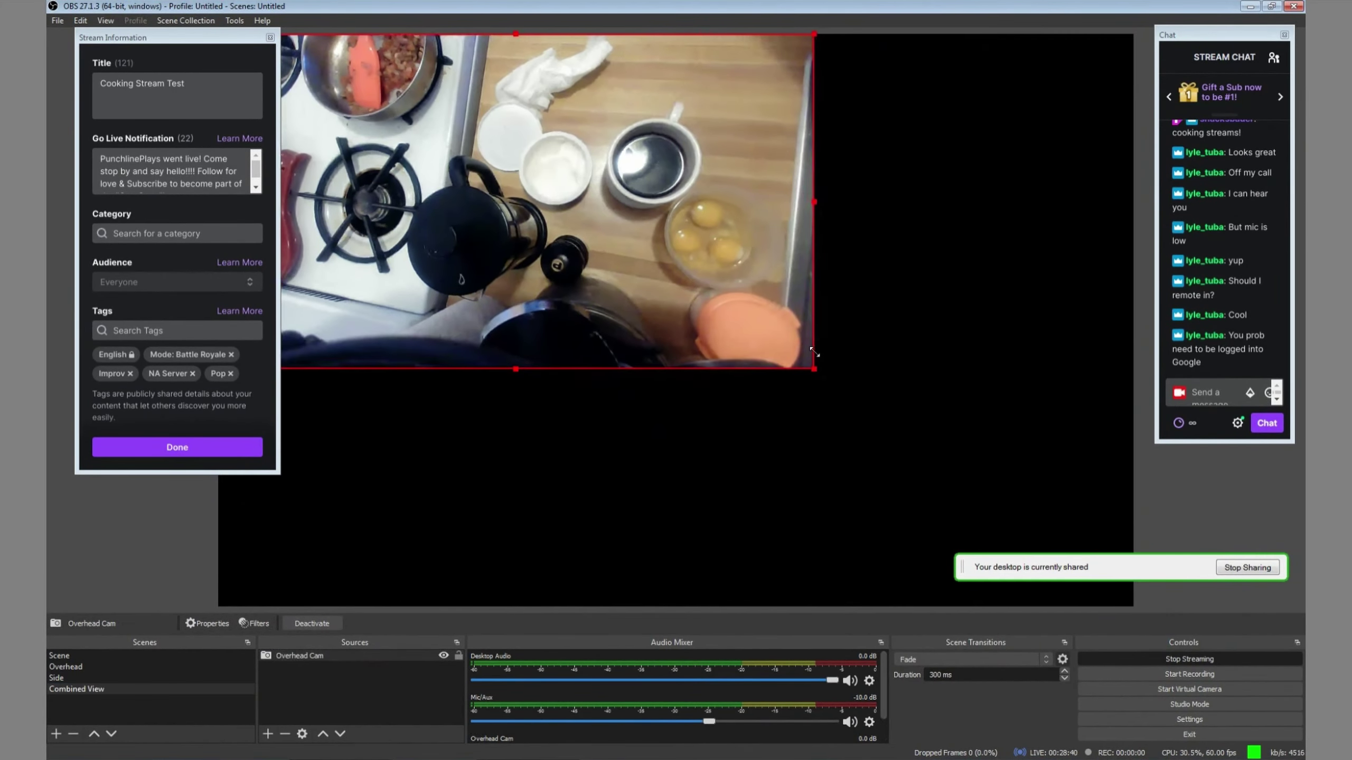
Add the existing Side Cam and resize both cameras so Side Cam fills the lower right
click(269, 735)
click(330, 679)
click(612, 359)
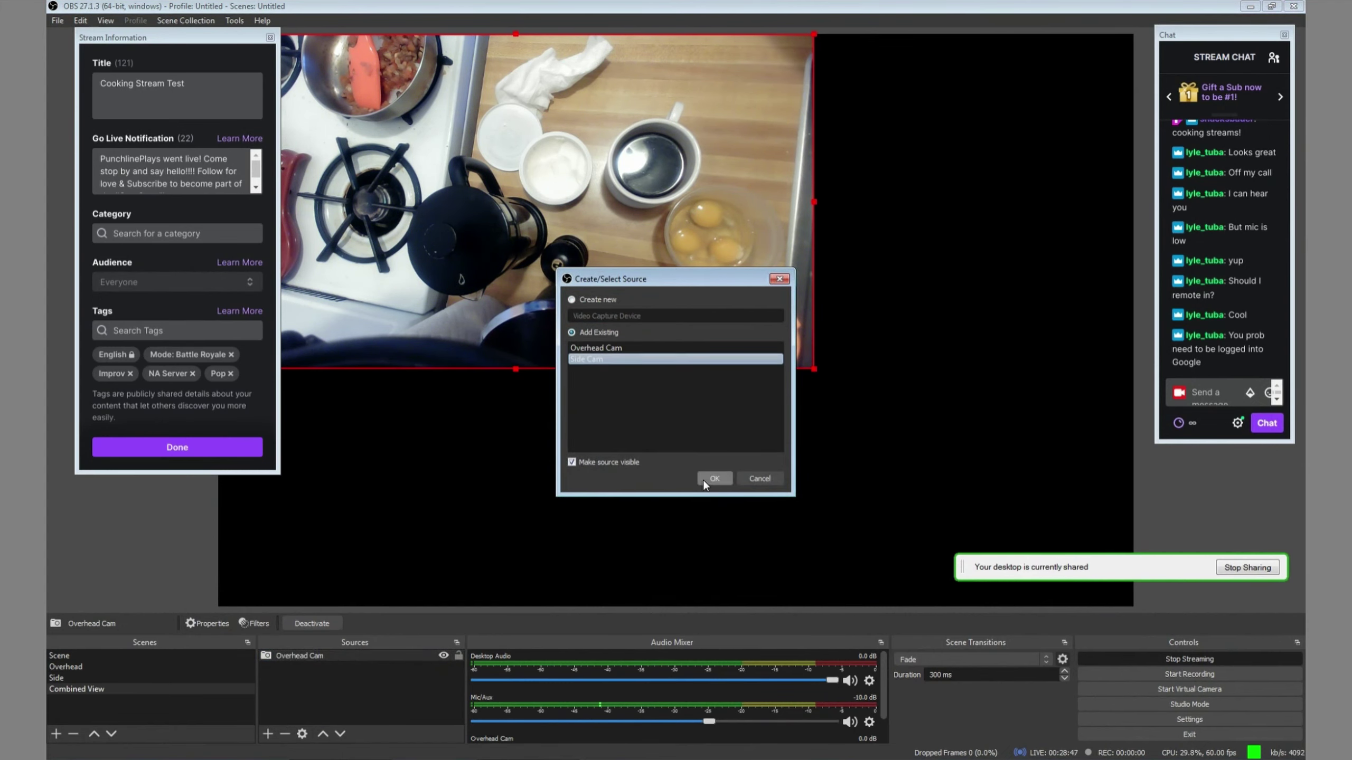
click(714, 479)
drag(715, 317, 679, 294)
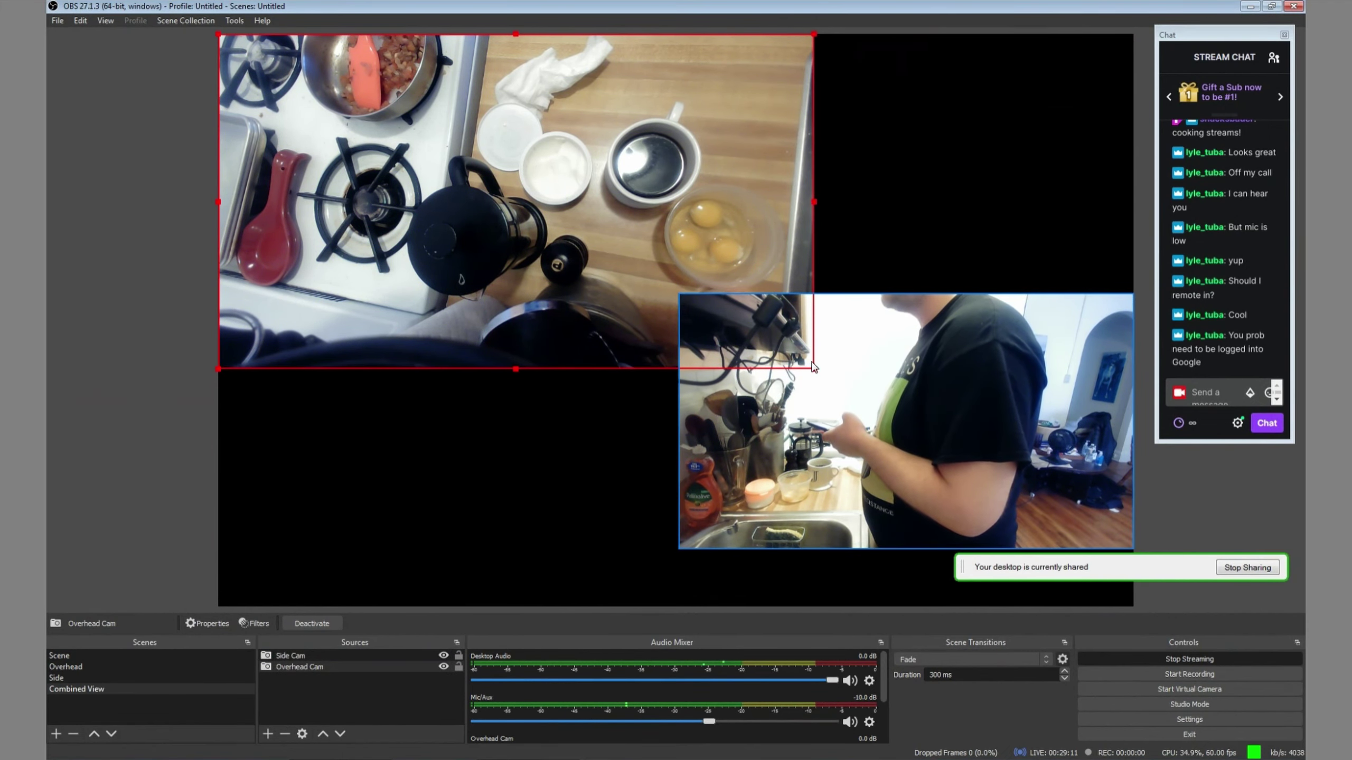
drag(815, 368, 749, 334)
drag(880, 415, 880, 472)
drag(677, 349, 639, 326)
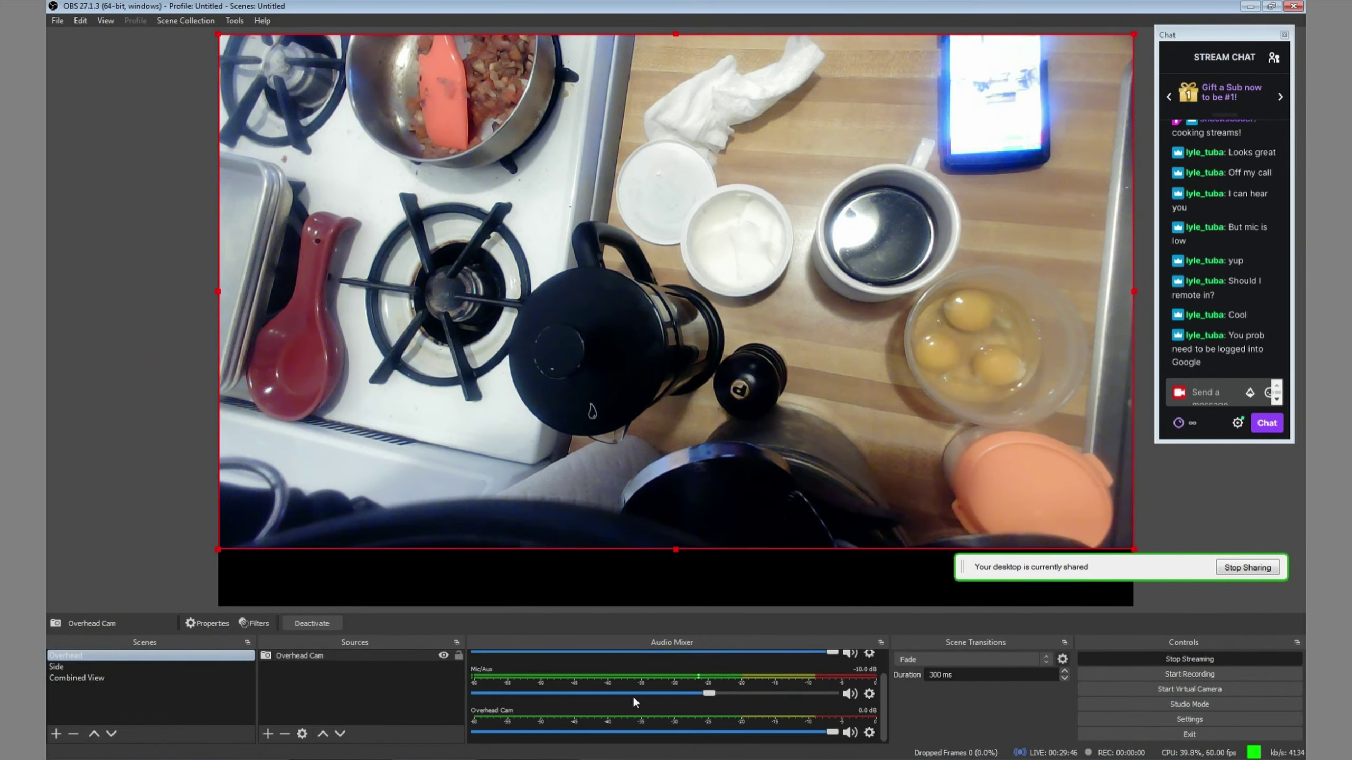
Review the Realtek microphone's Listen, Levels (100, +20 dB boost), Enhancements and Advanced tabs
scroll(633, 695, up, 1)
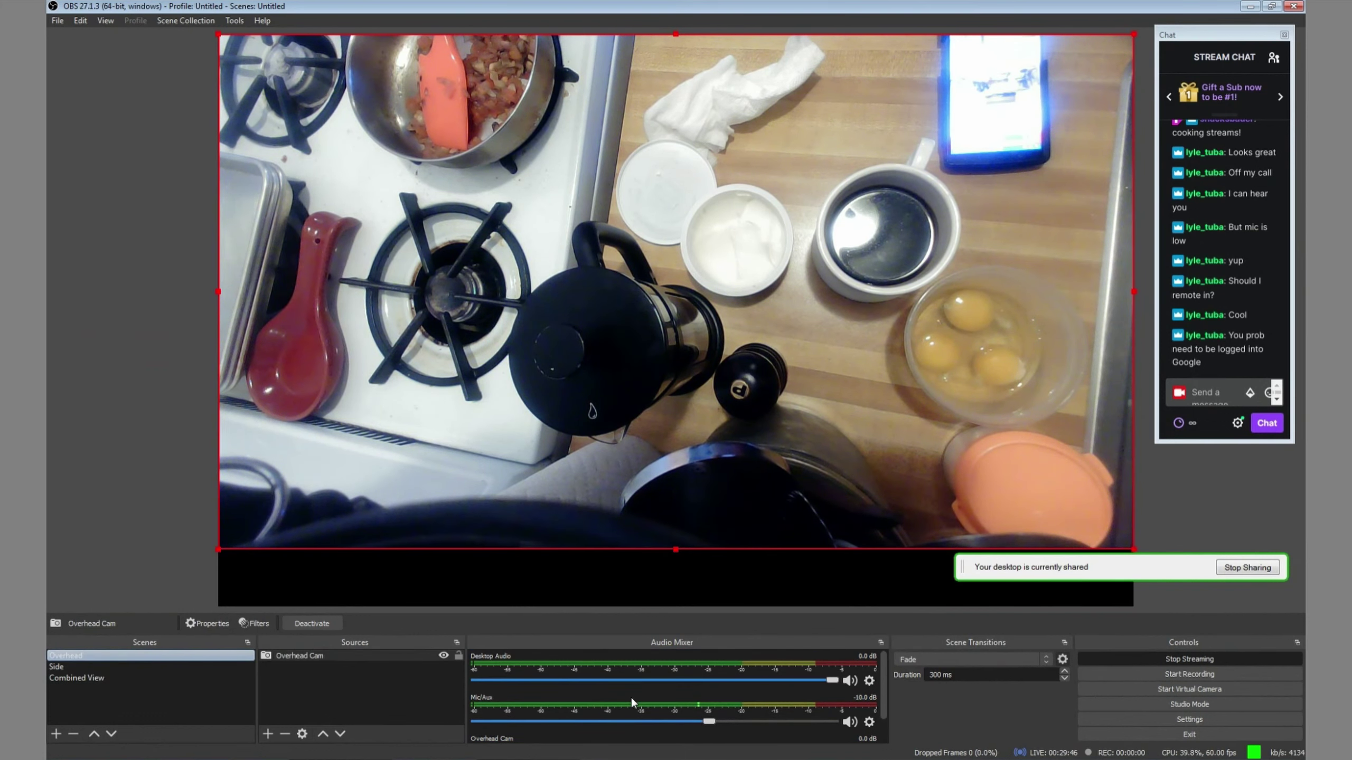
scroll(626, 698, down, 1)
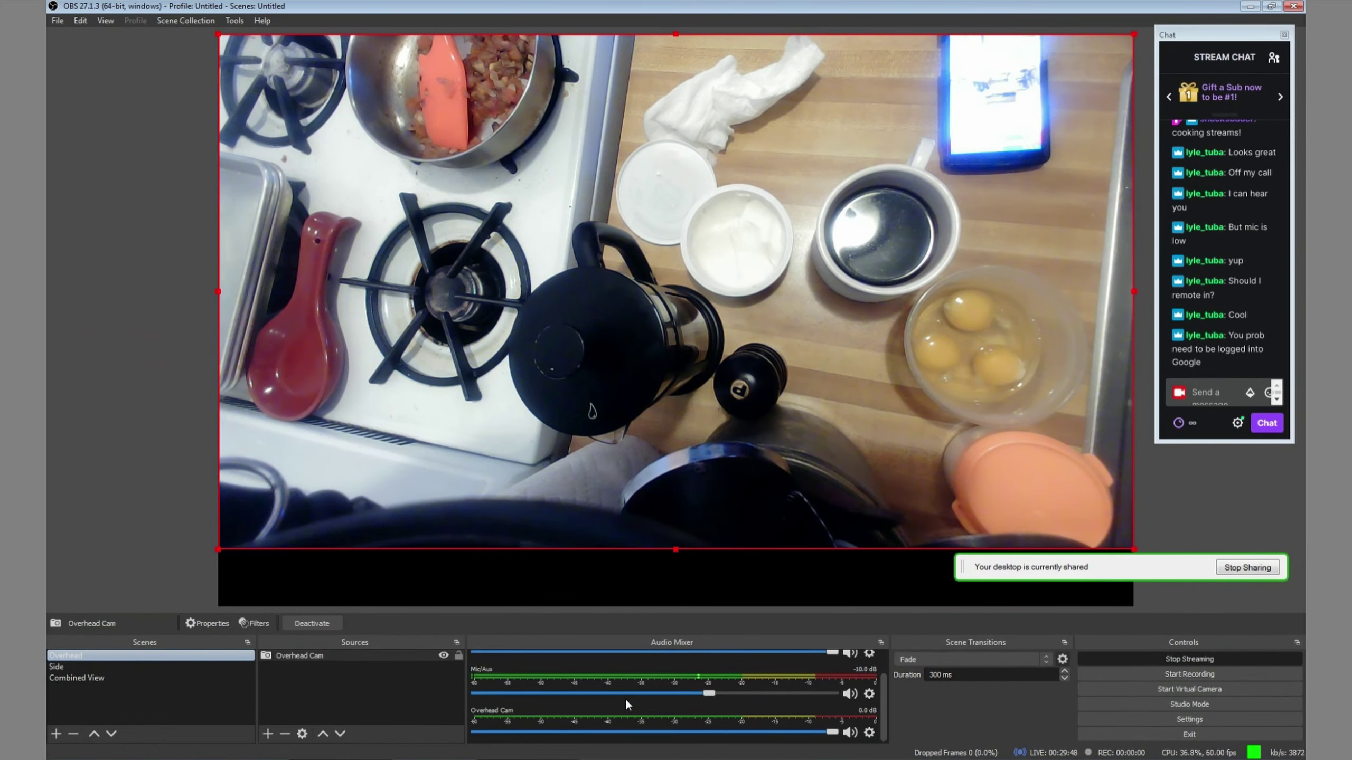
scroll(614, 699, up, 1)
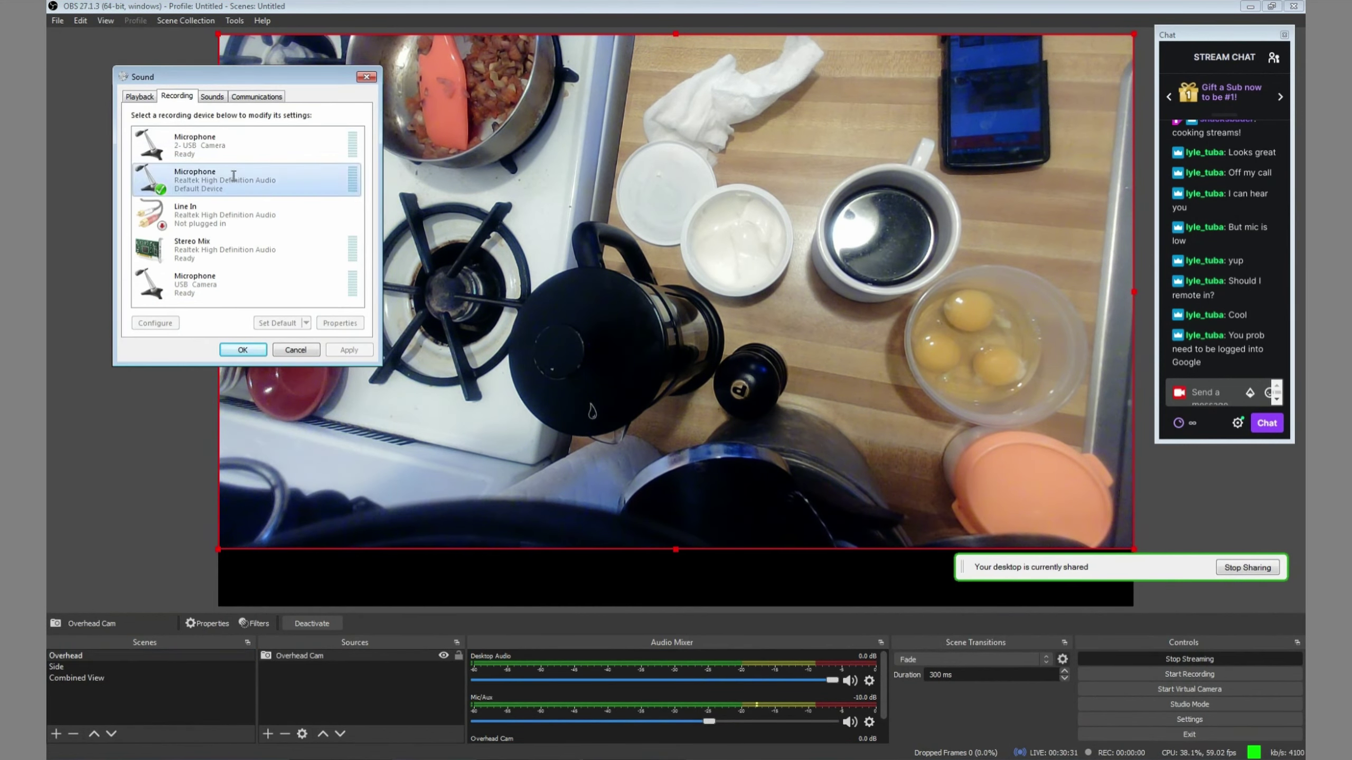
double_click(233, 176)
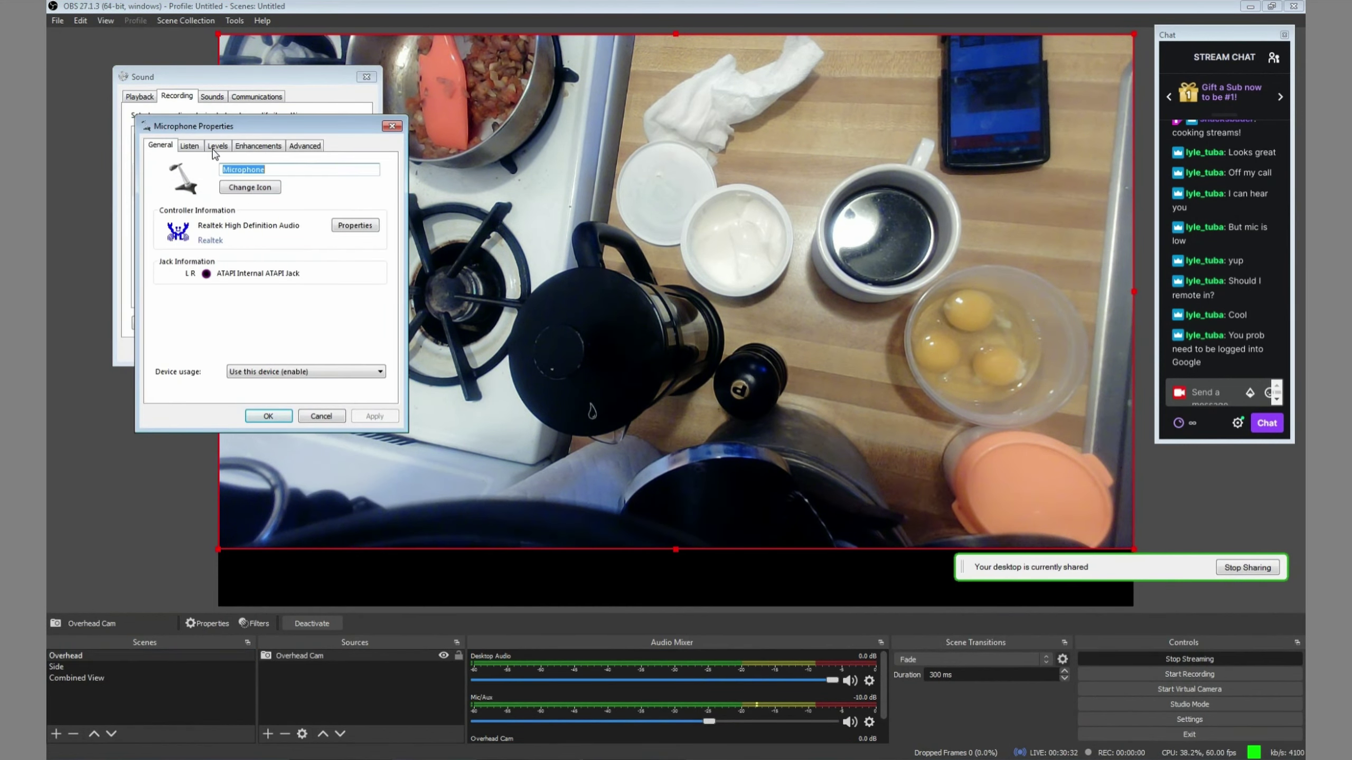
click(201, 149)
click(229, 148)
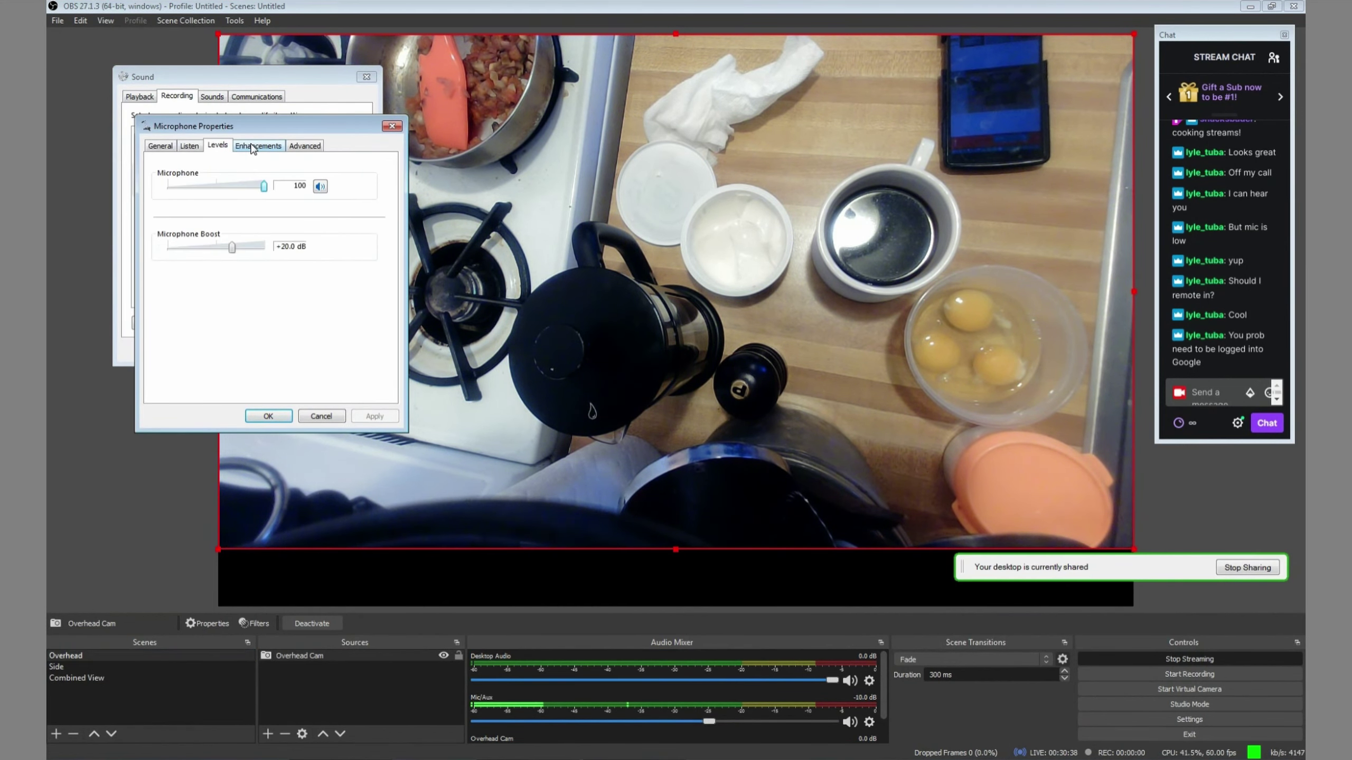
click(252, 147)
click(305, 146)
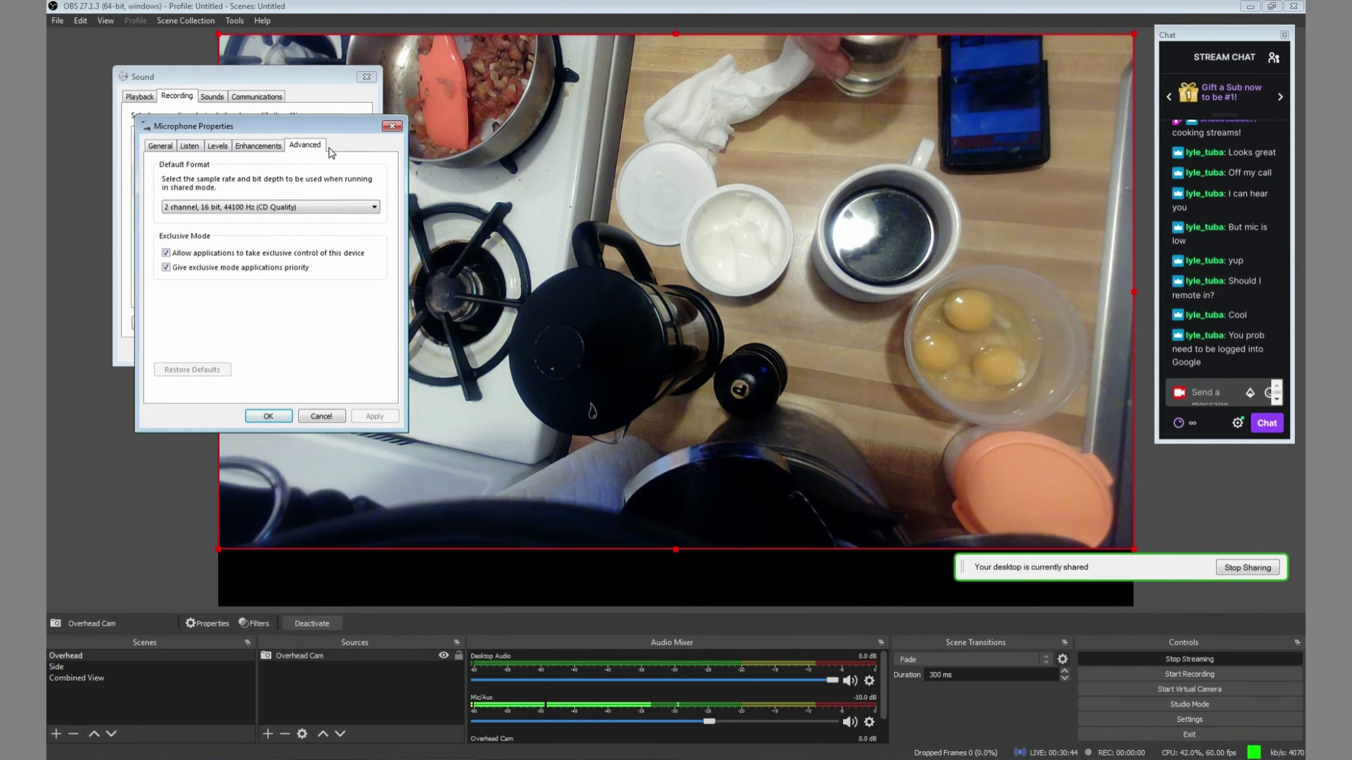
click(57, 21)
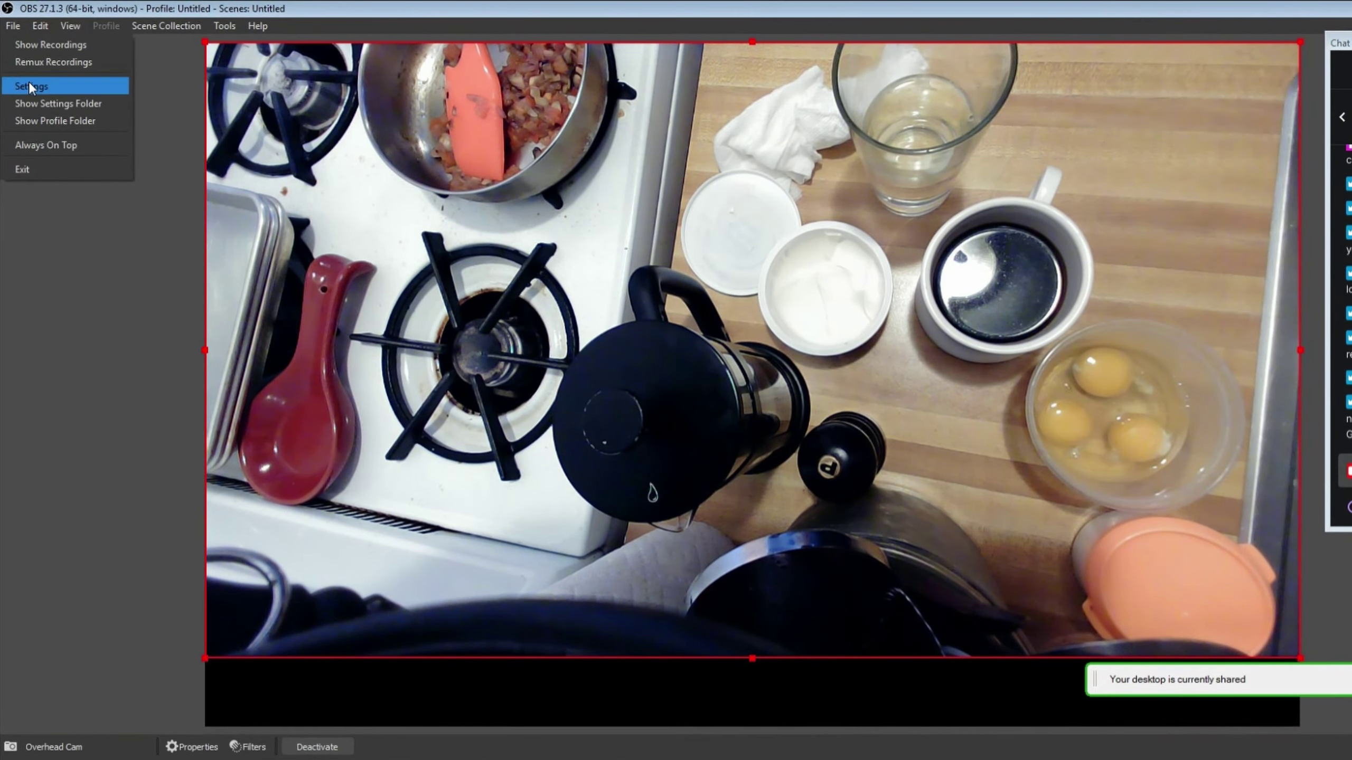
In Audio settings, set Mic/Aux 2 to Microphone (USB Camera) and Mic/Aux 3 to Microphone (2- USB Camera)
click(30, 86)
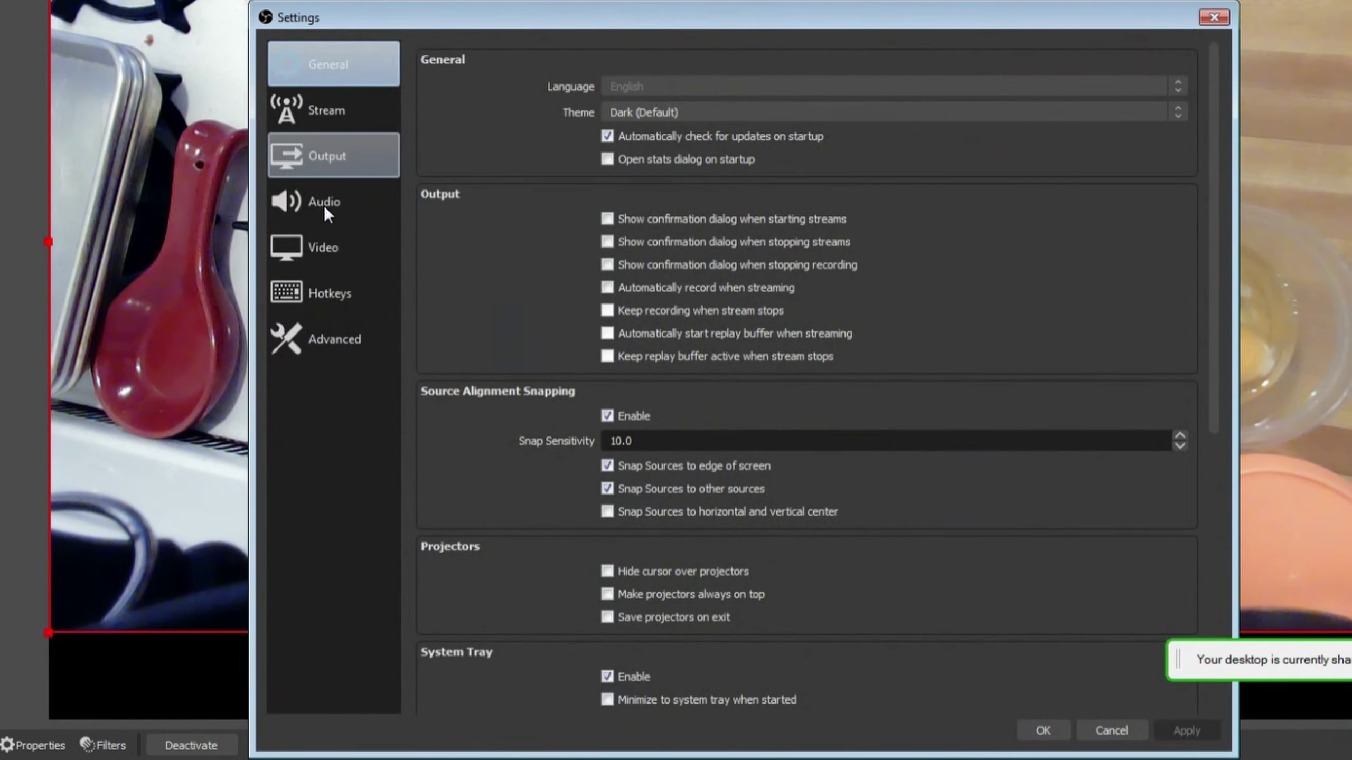
click(328, 201)
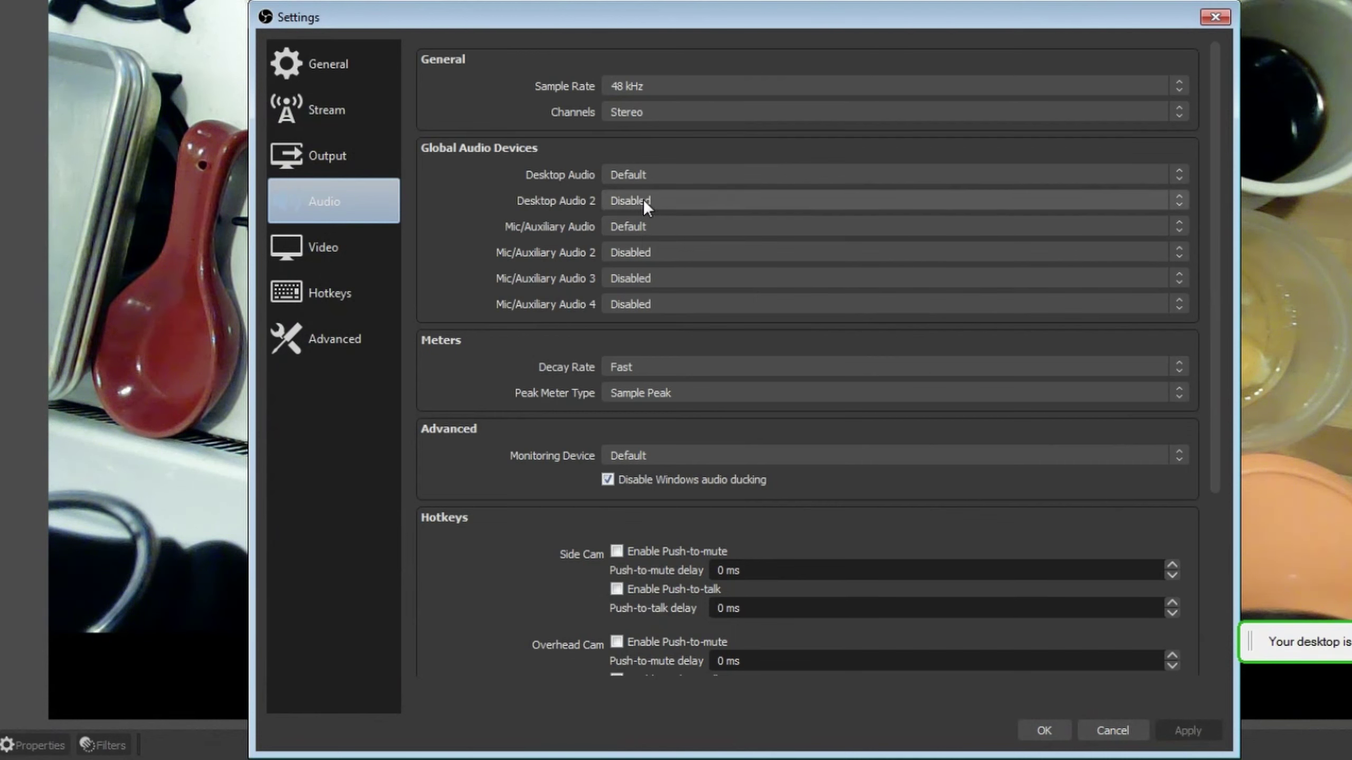
click(685, 251)
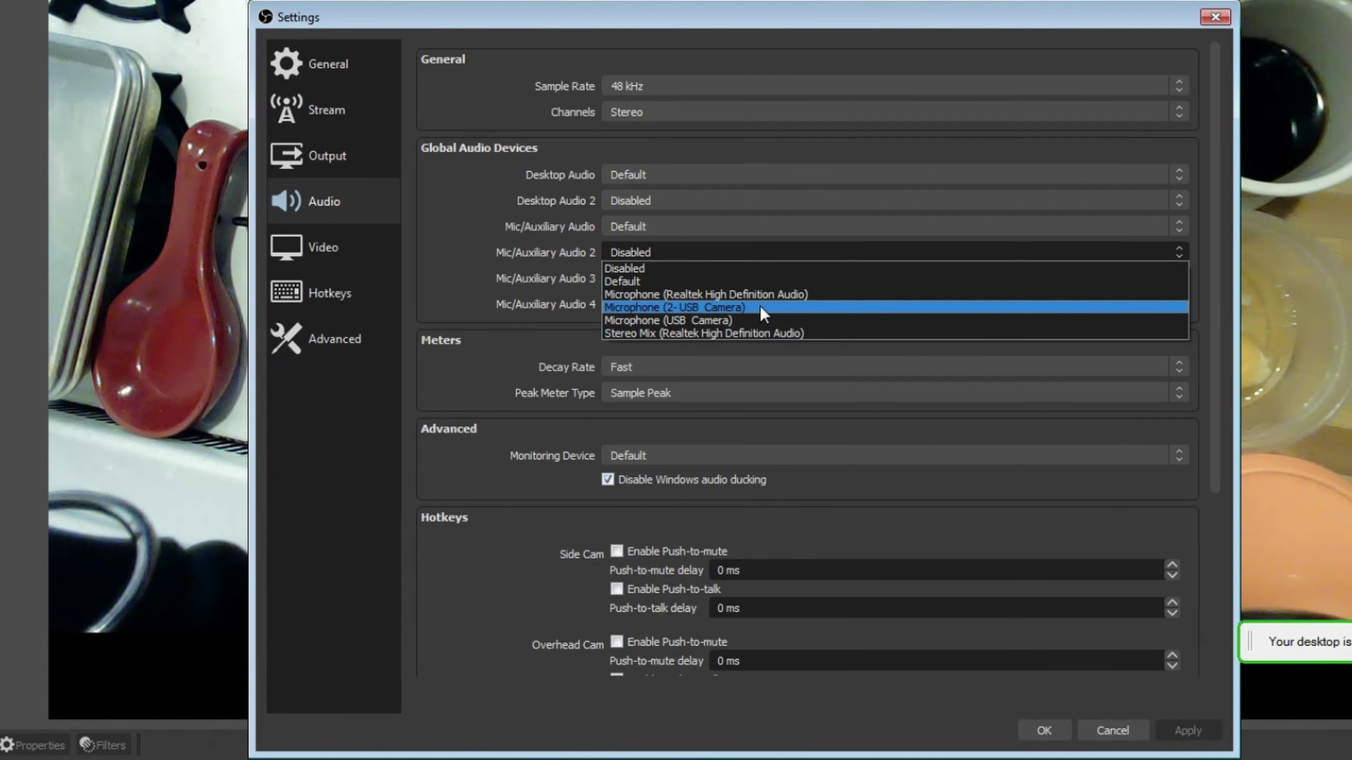
click(763, 319)
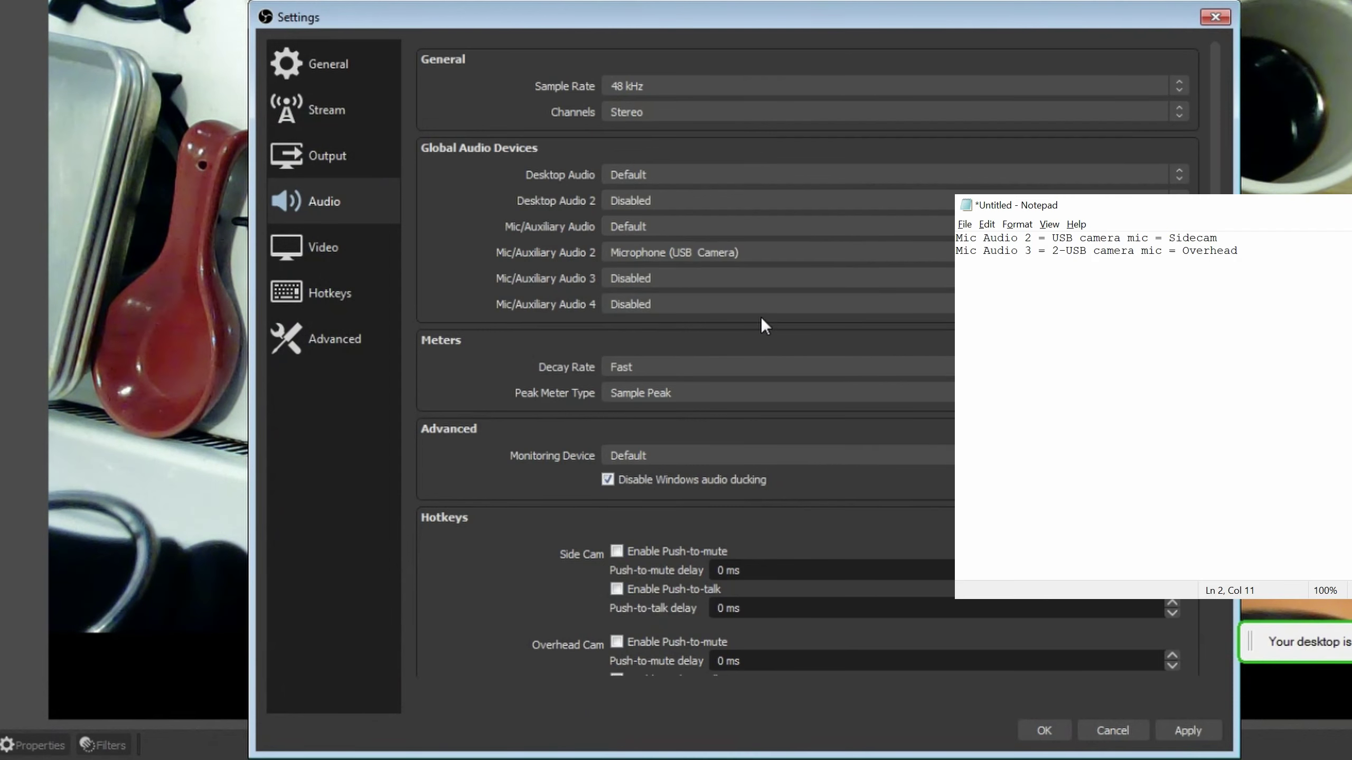
click(686, 275)
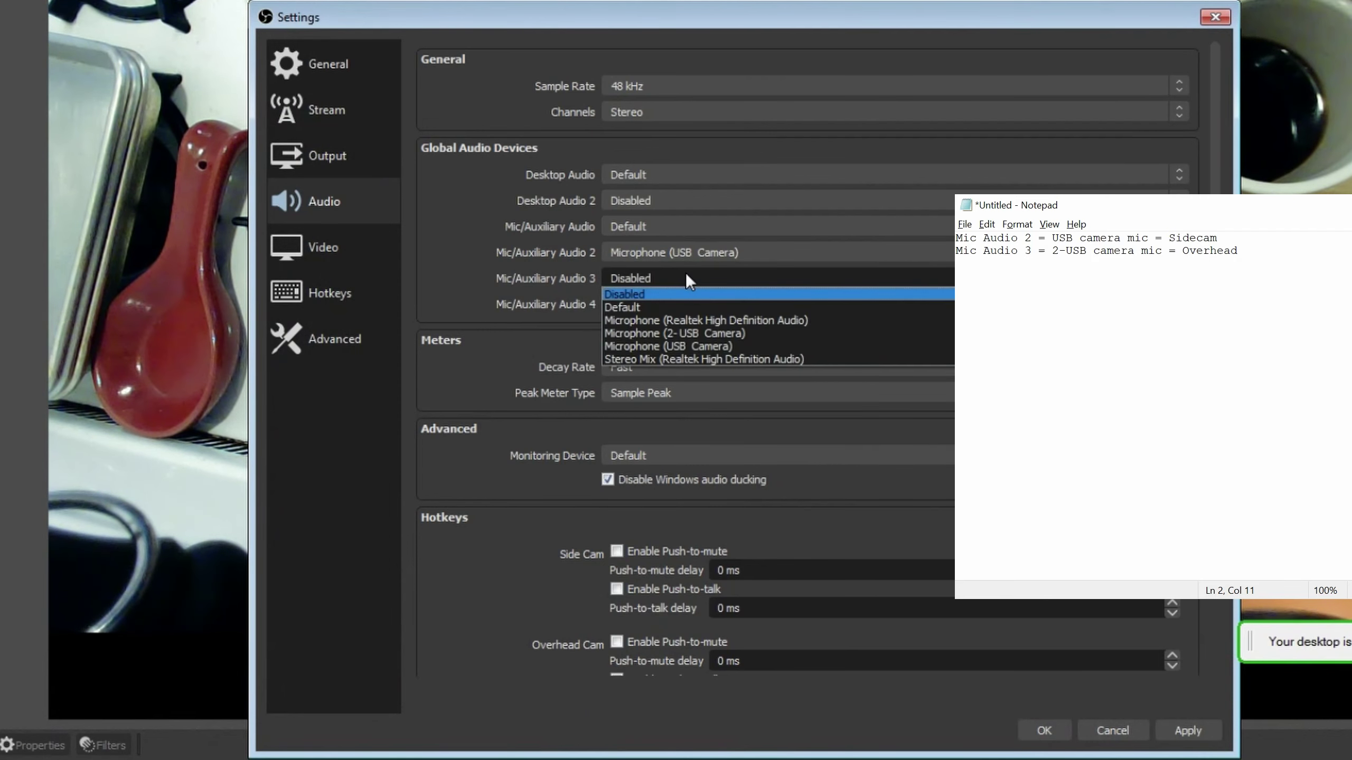
click(744, 335)
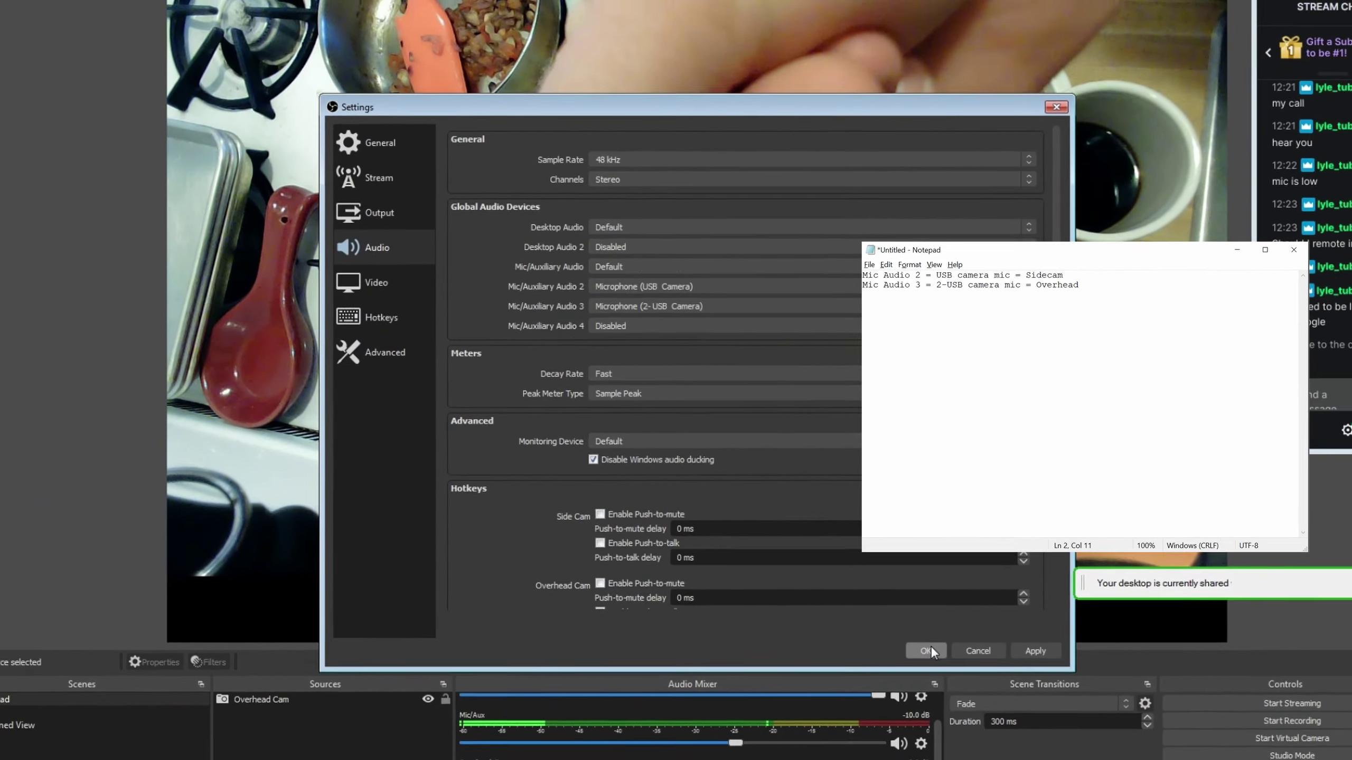
Save the audio device settings and lower Mic/Aux 2 to about -9.8 dB in the mixer
click(1043, 730)
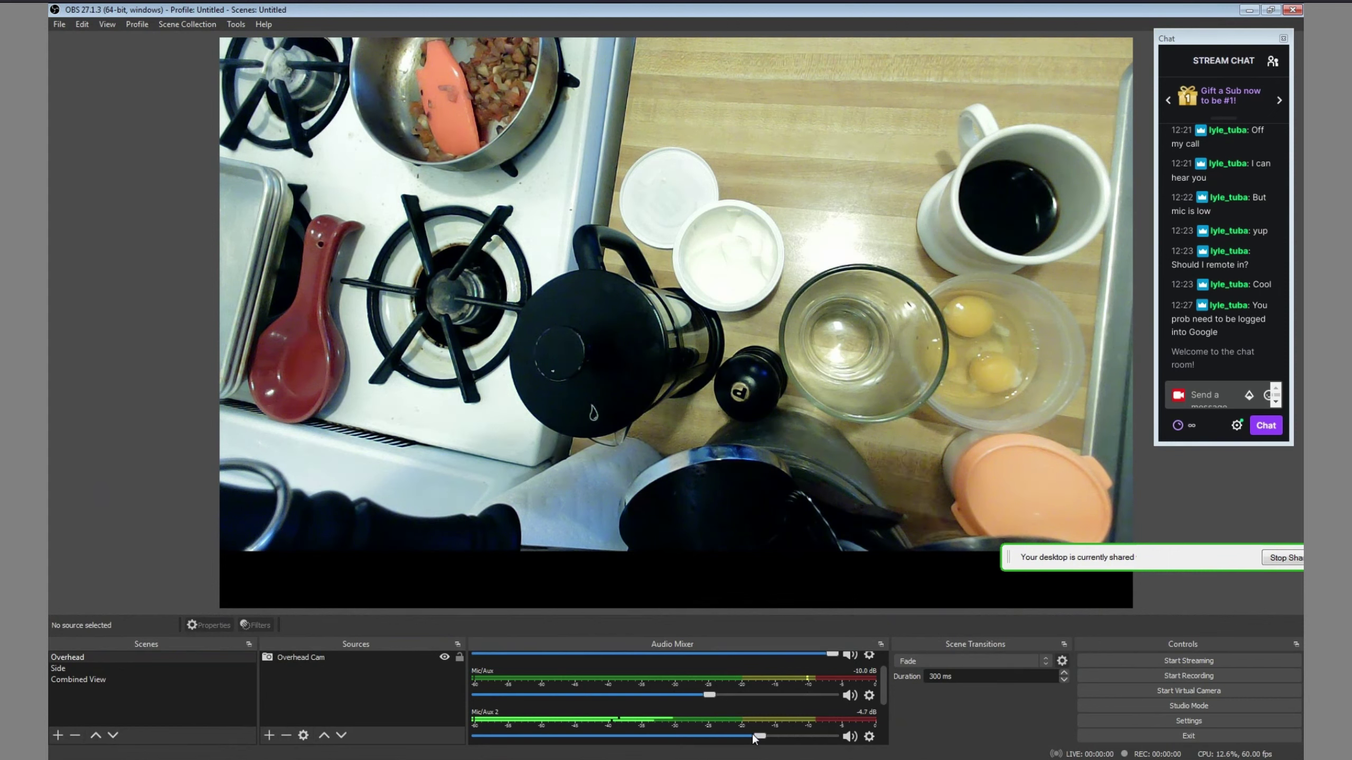
drag(717, 740, 712, 741)
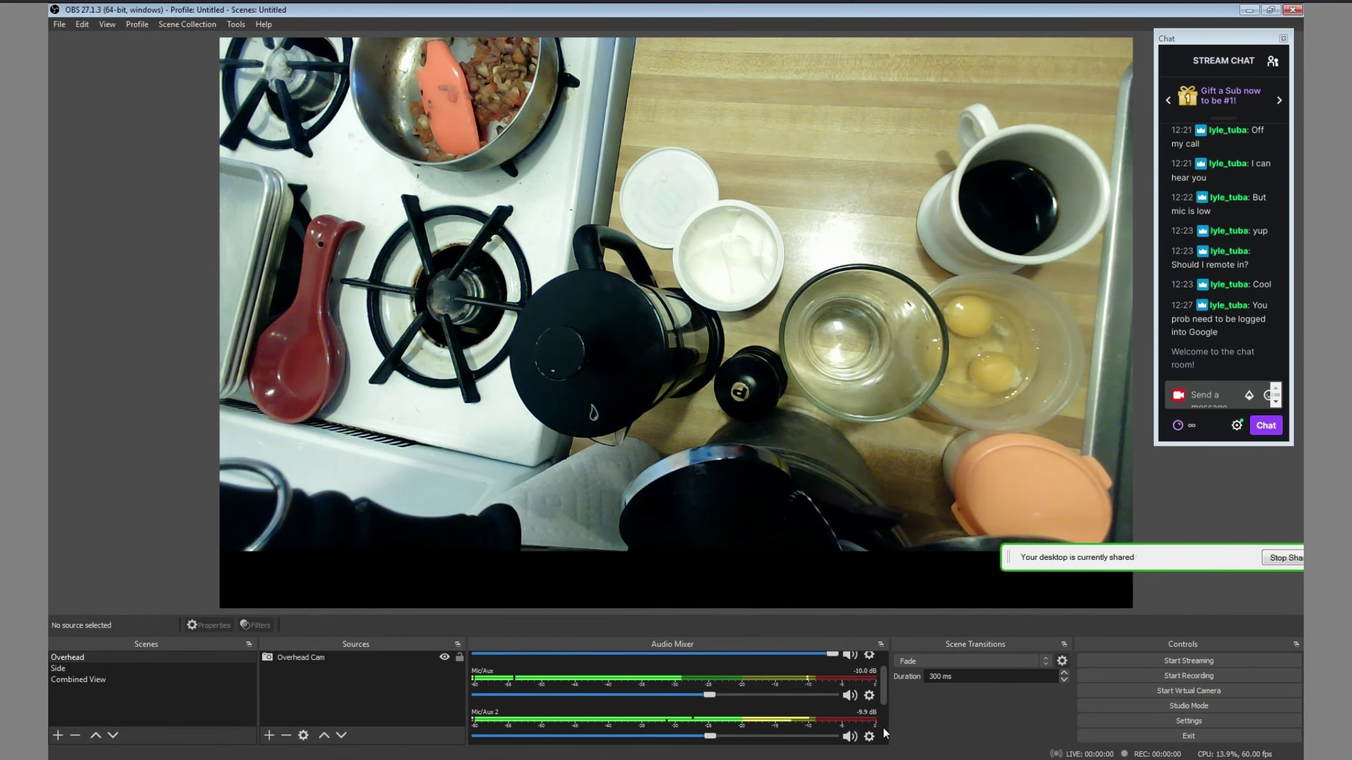
scroll(883, 727, down, 3)
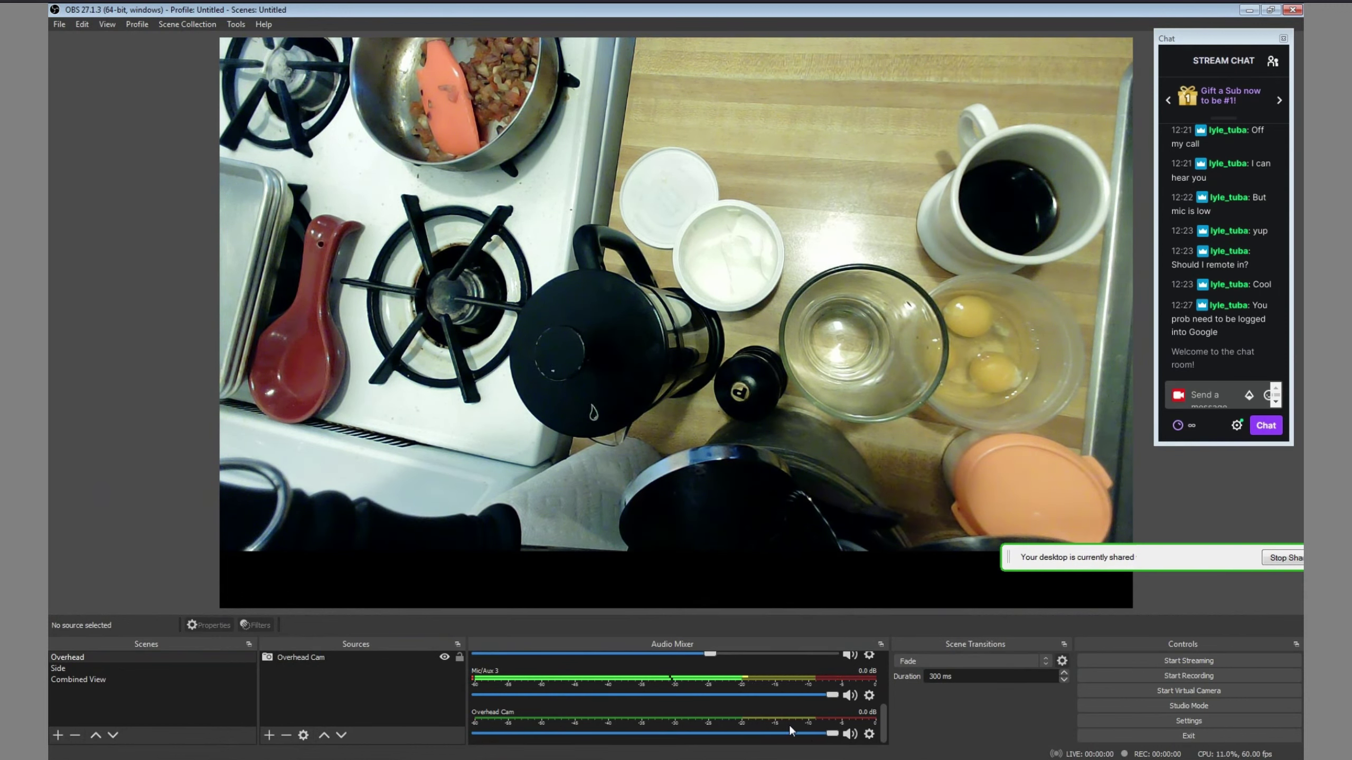
Switch to the Side scene and set Mic/Aux 2 and Mic/Aux 3 to -10.0 dB in Advanced Audio Properties
key(2)
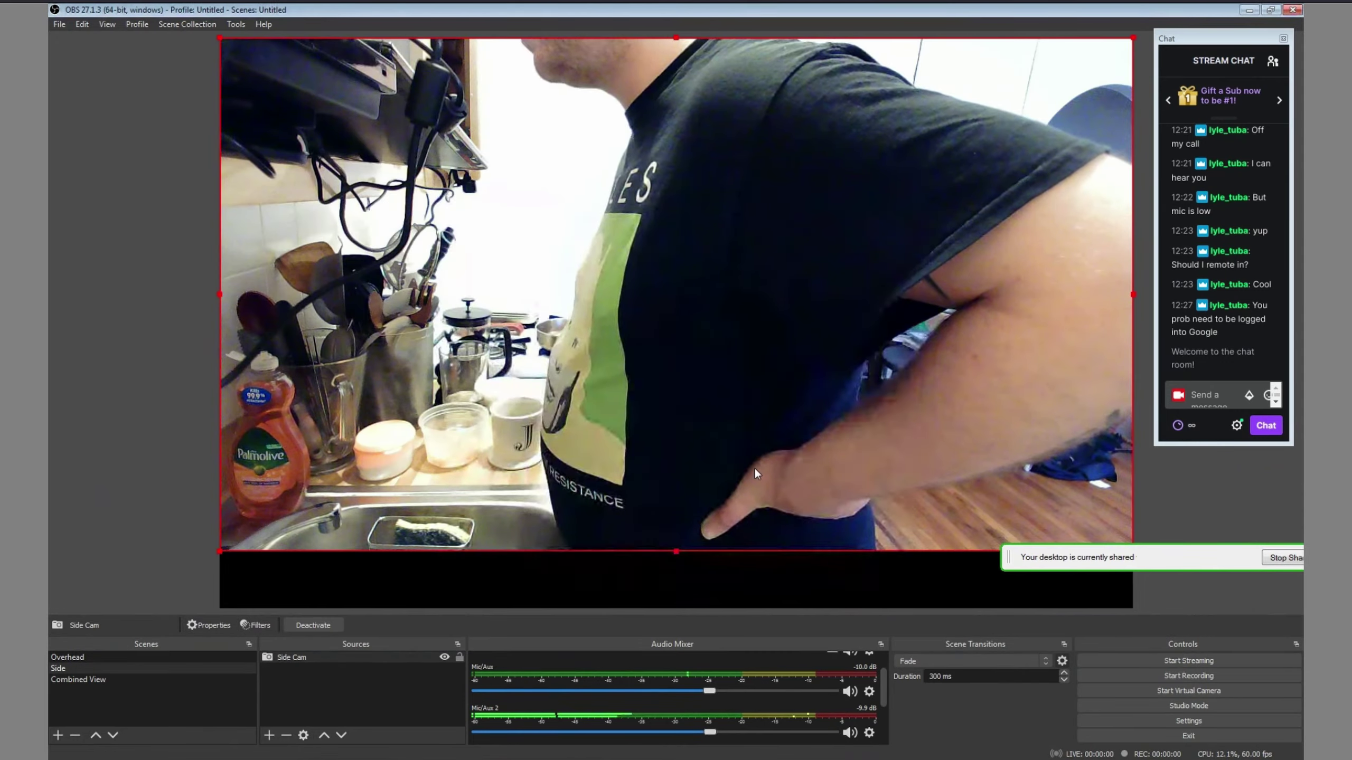
click(869, 734)
click(910, 727)
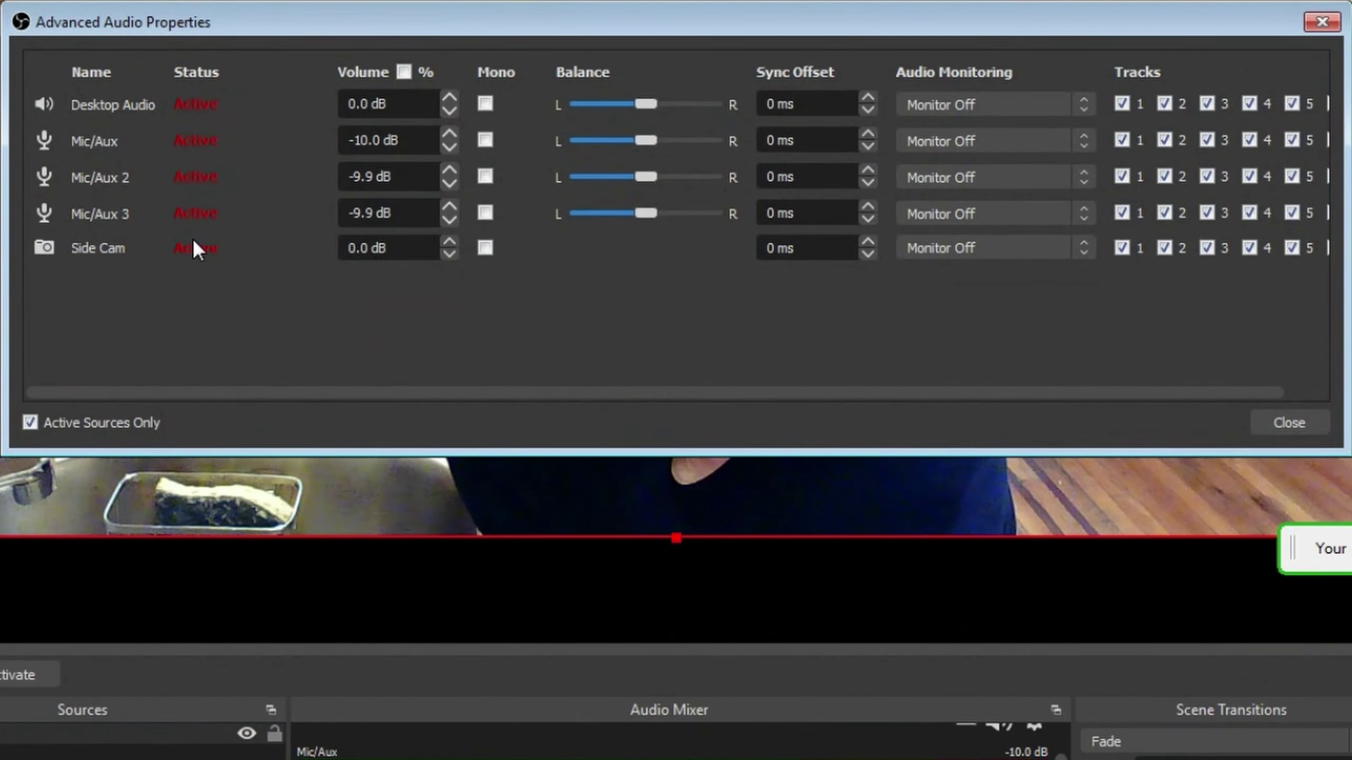
click(447, 177)
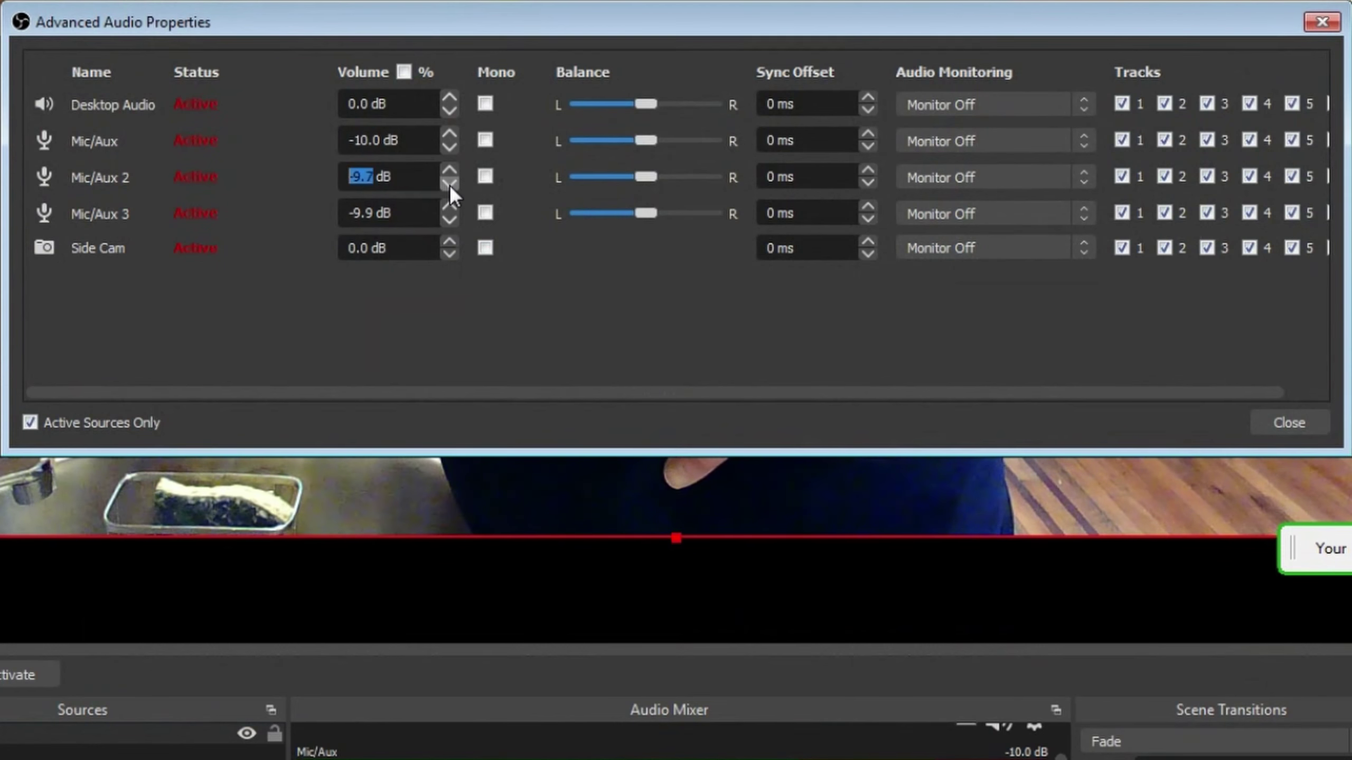
click(449, 184)
click(452, 223)
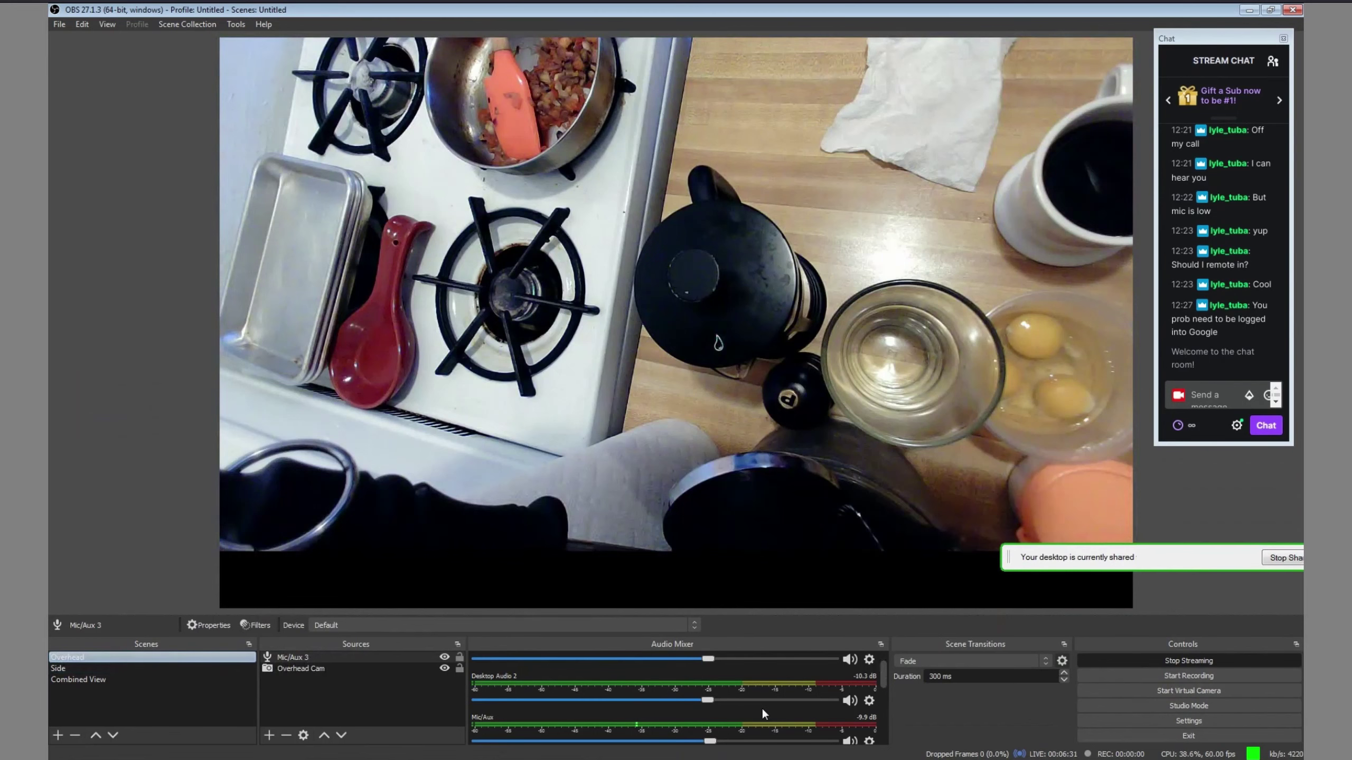
Check Mic/Aux sources across scenes, muting and unmuting Mic/Aux 2, then return to Overhead
scroll(758, 699, up, 1)
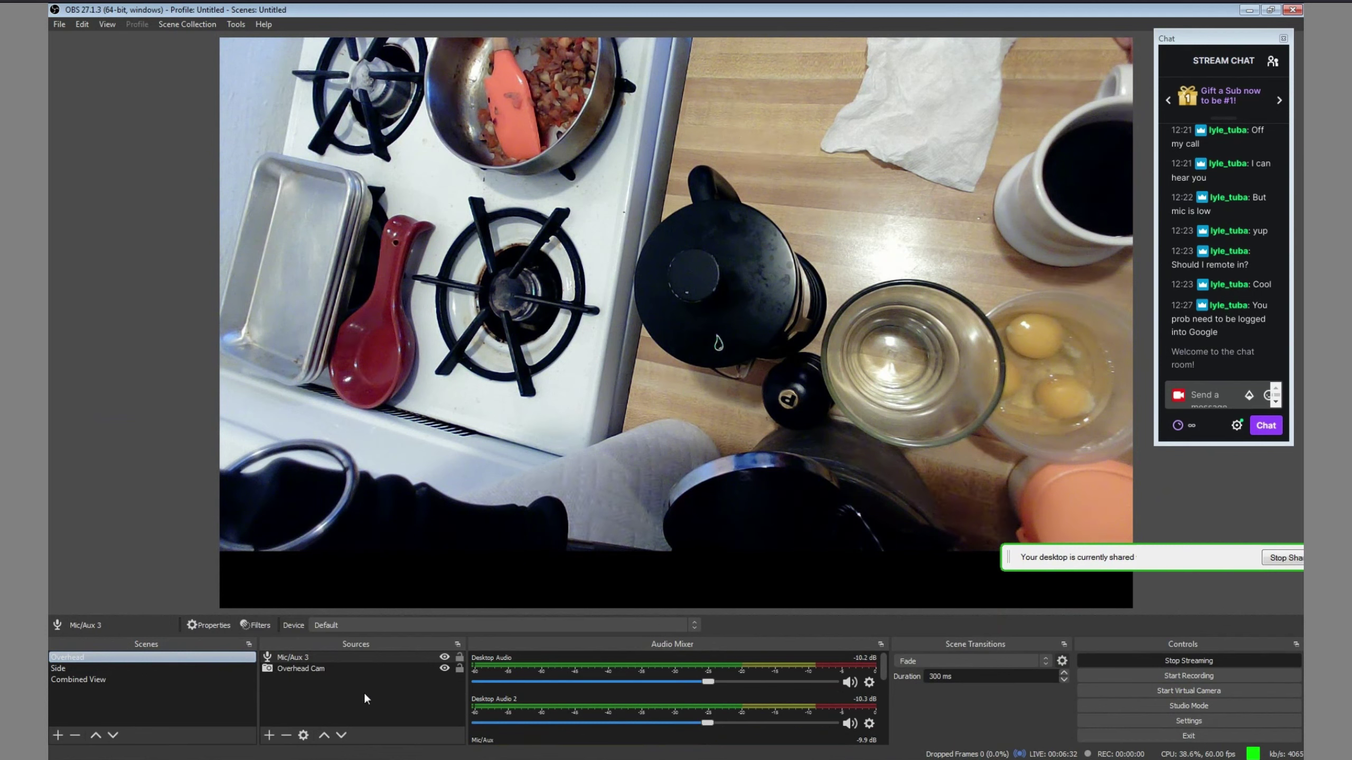
click(316, 657)
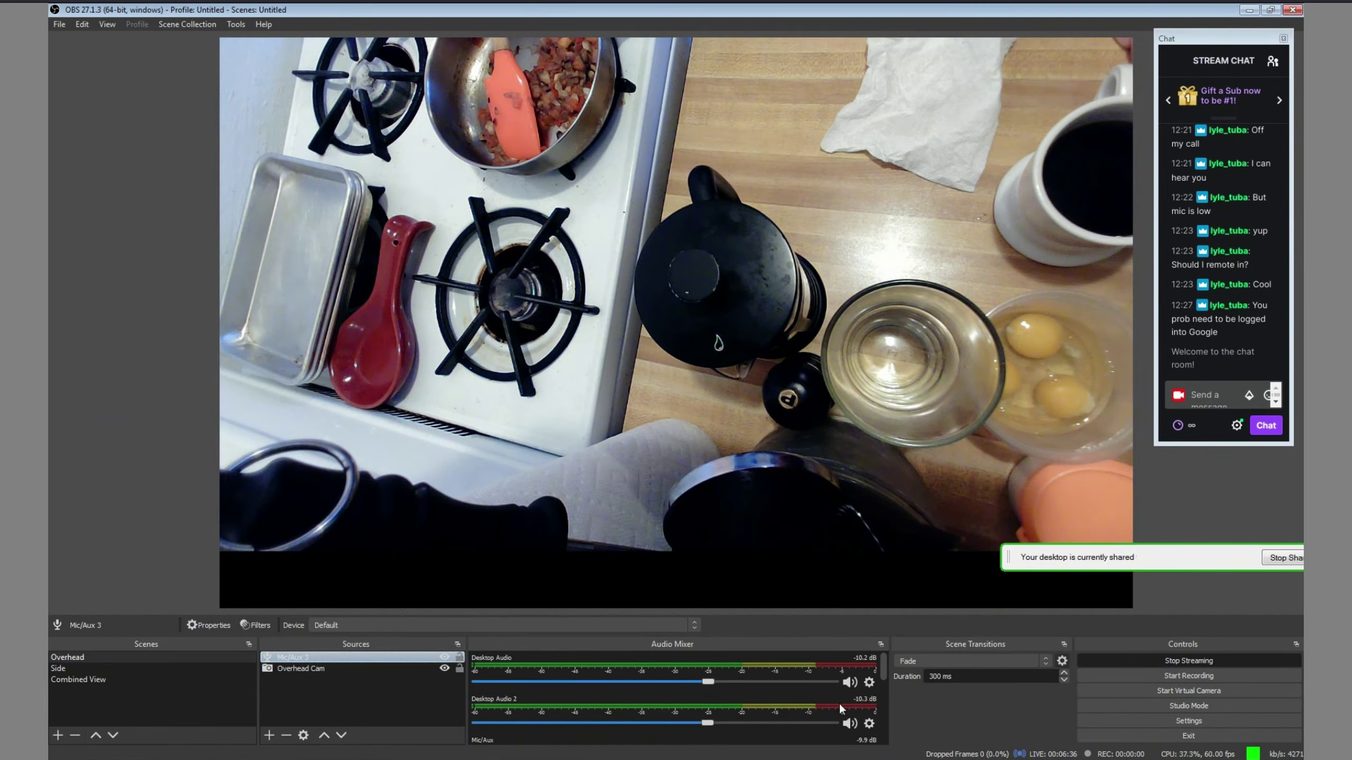
scroll(839, 705, down, 5)
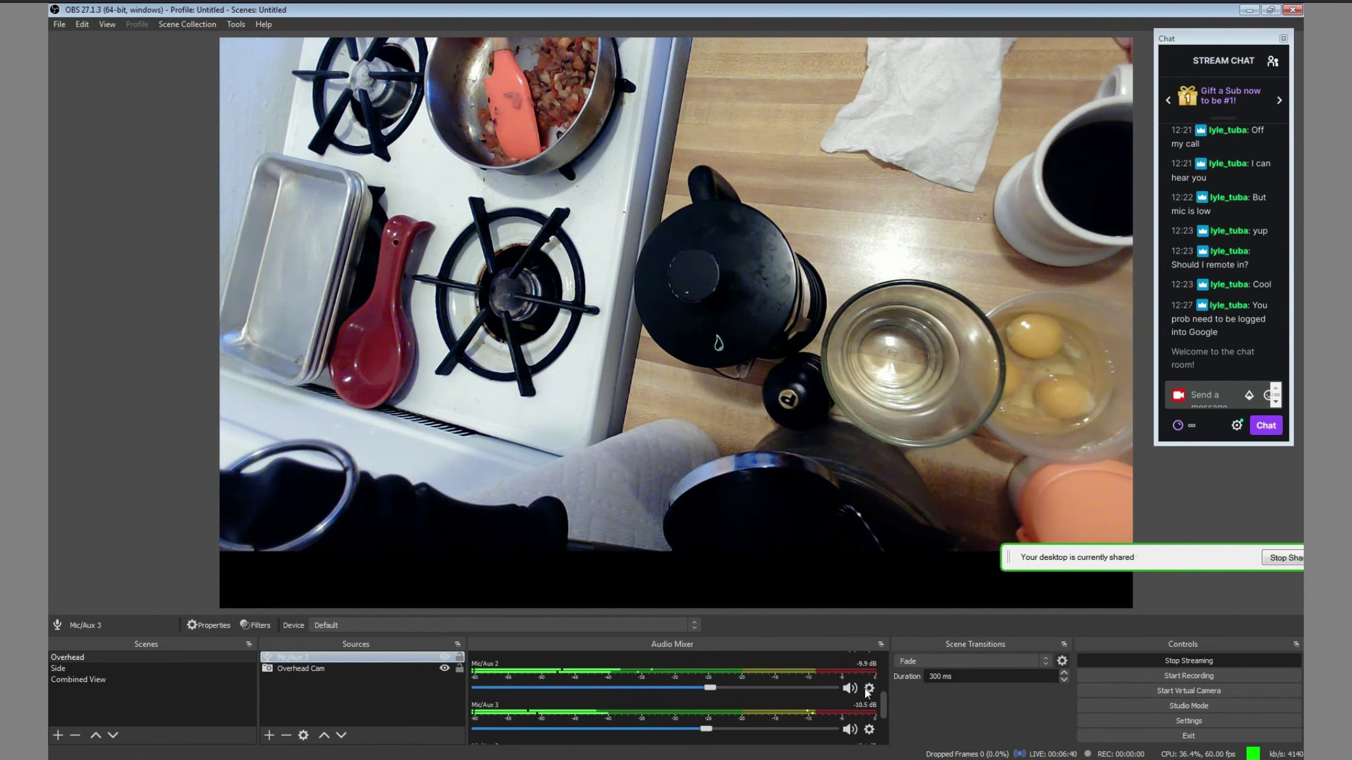
click(849, 688)
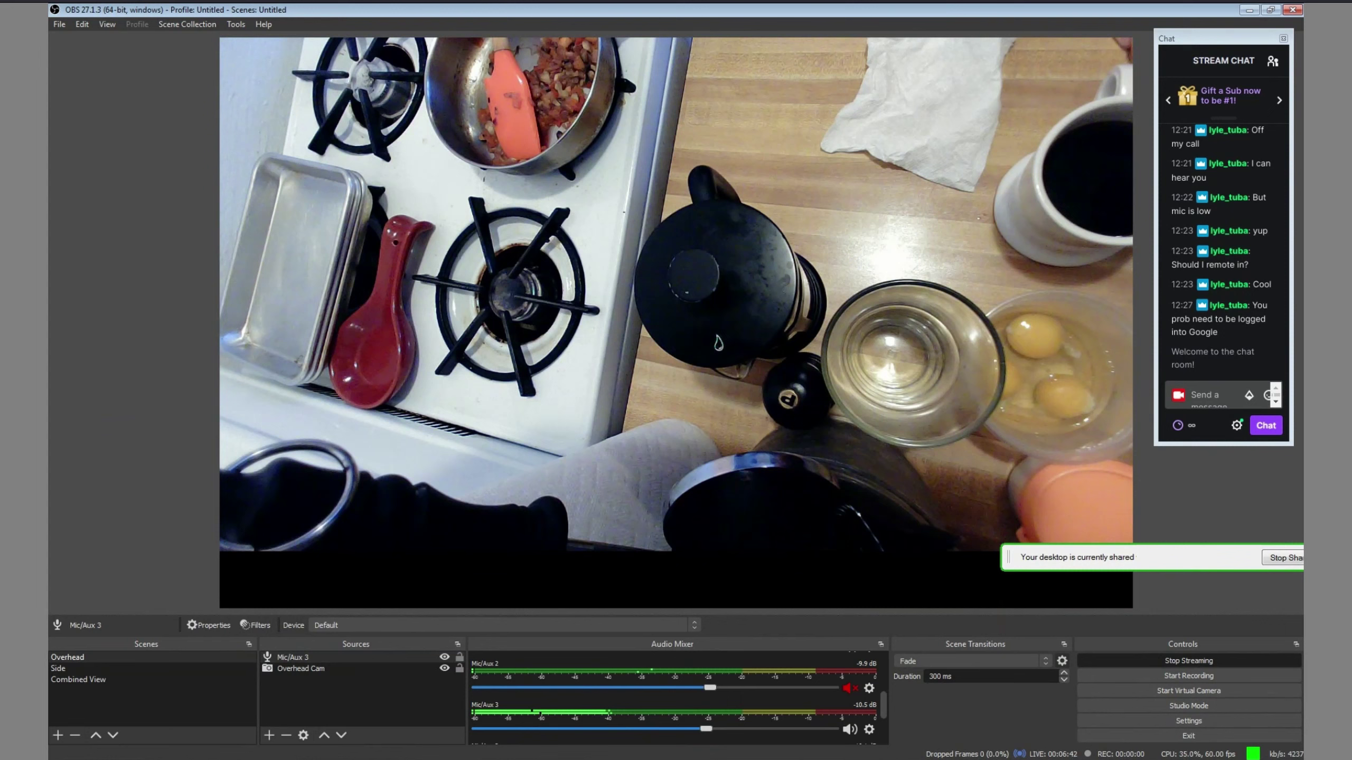
click(147, 670)
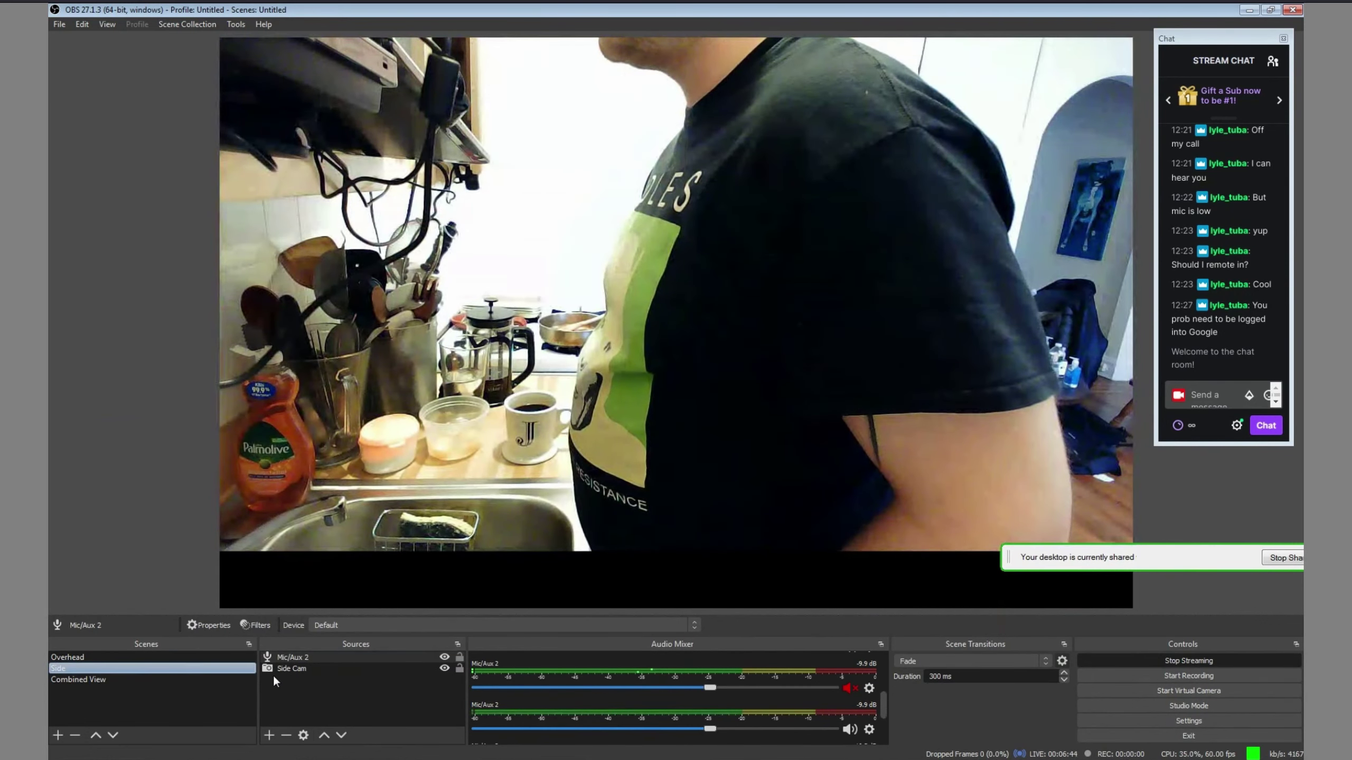
click(306, 656)
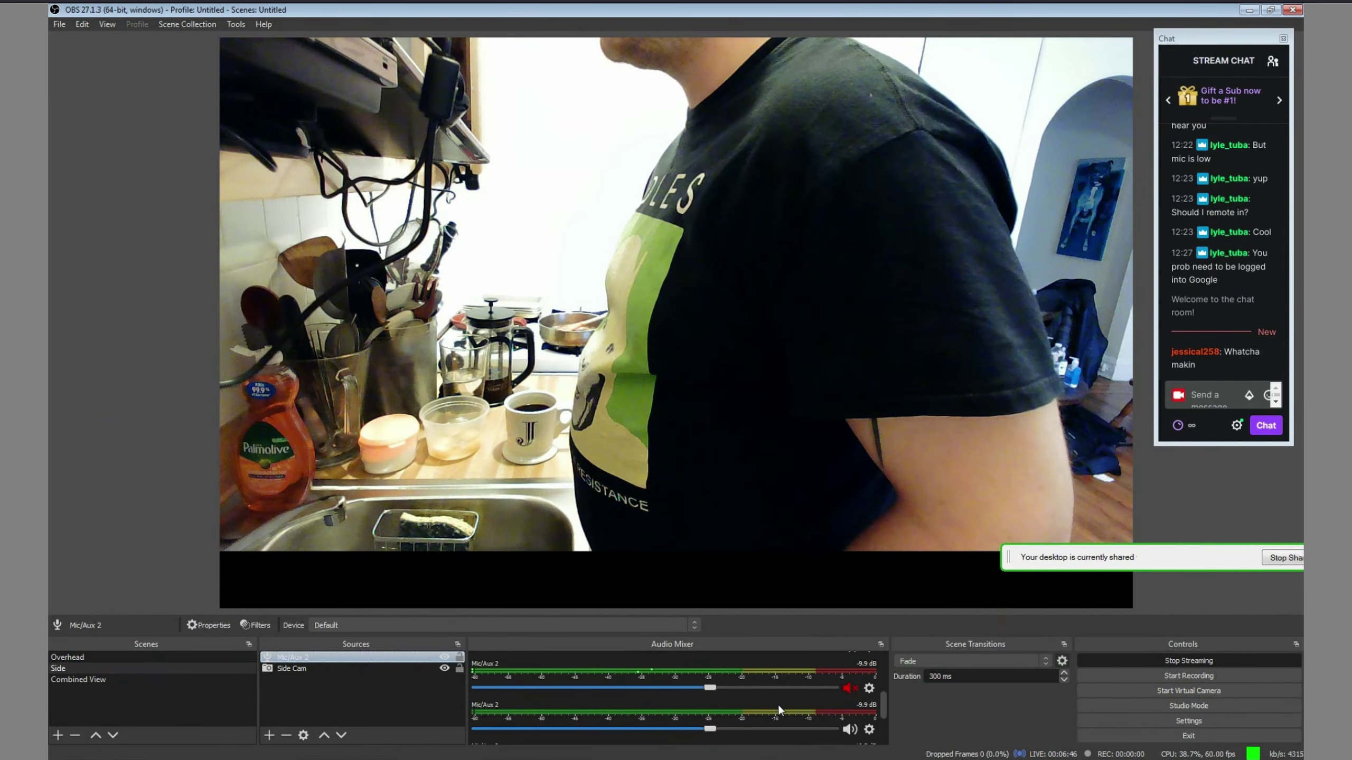
click(848, 688)
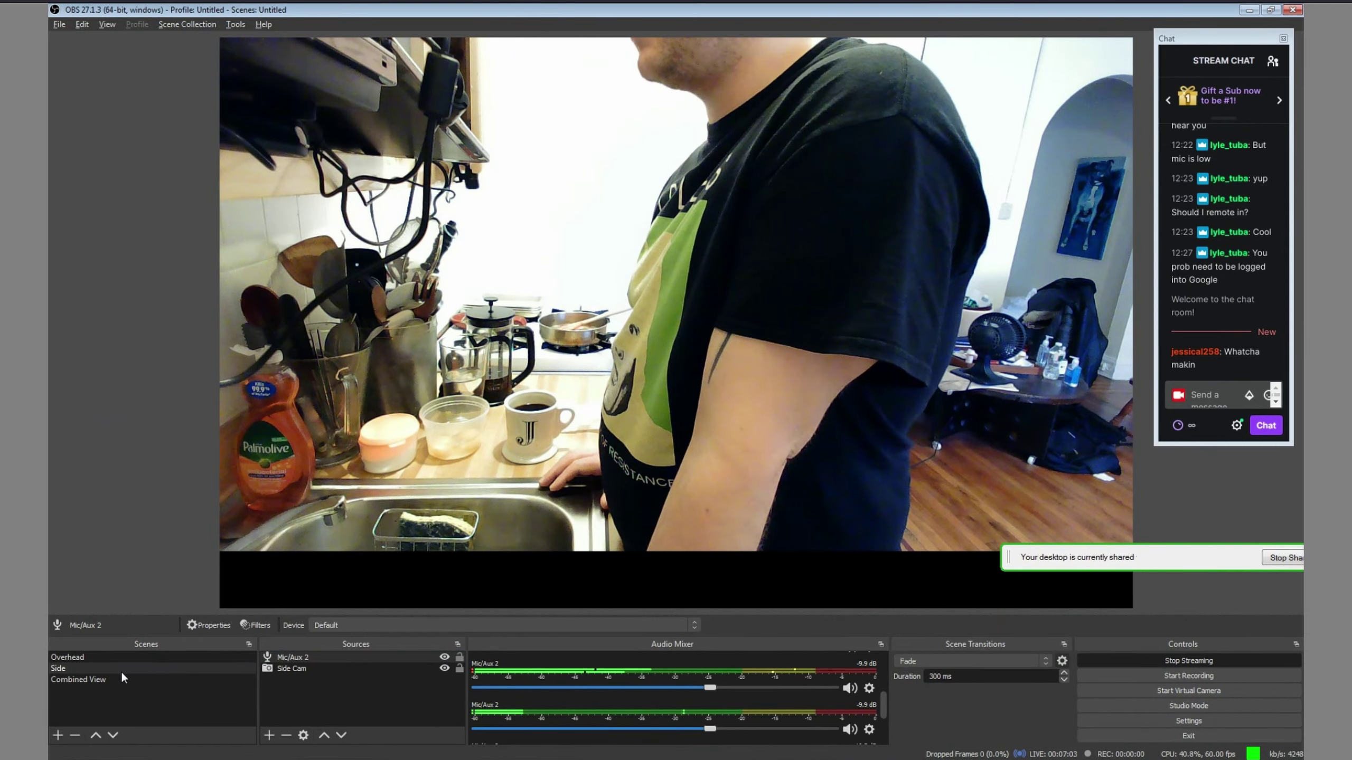
click(73, 659)
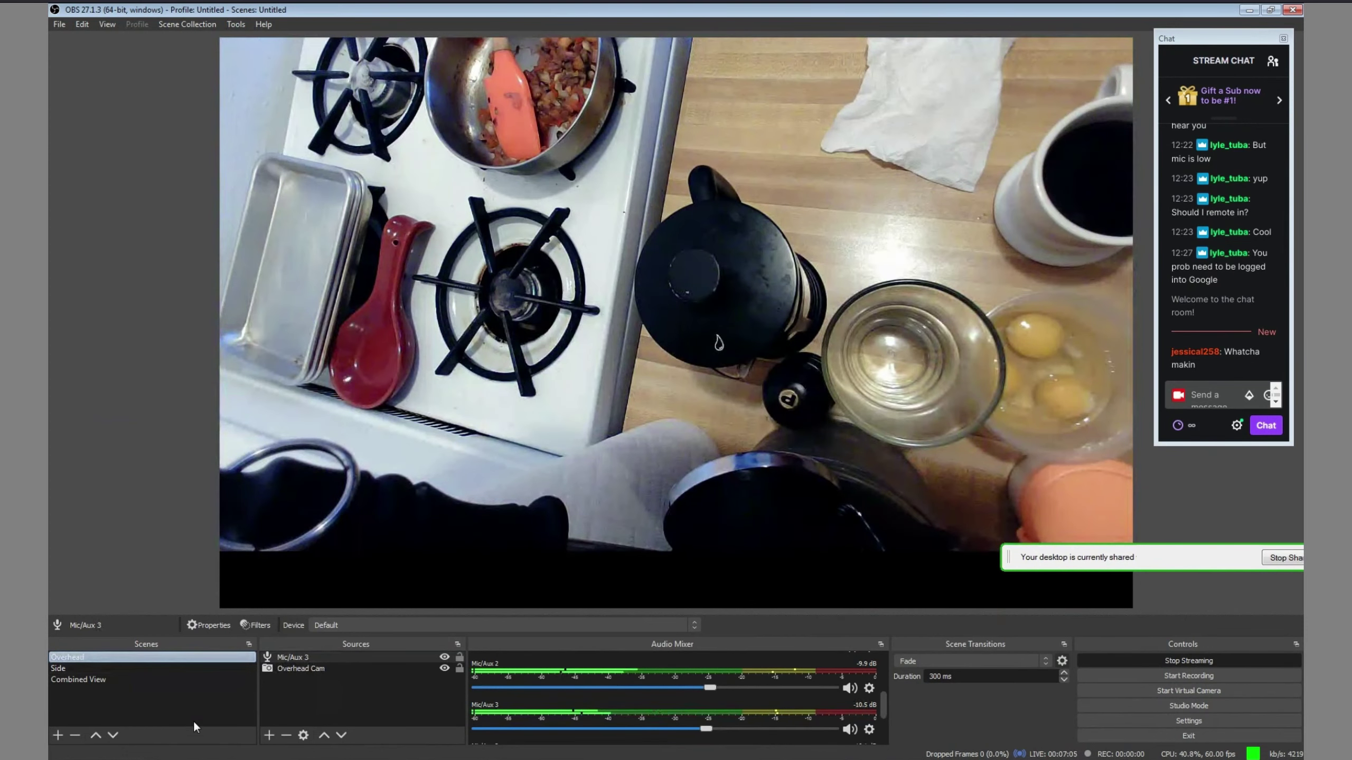
Add an Audio Input Capture named 'Overhead mic' to Overhead using the 2-USB Camera microphone
click(270, 735)
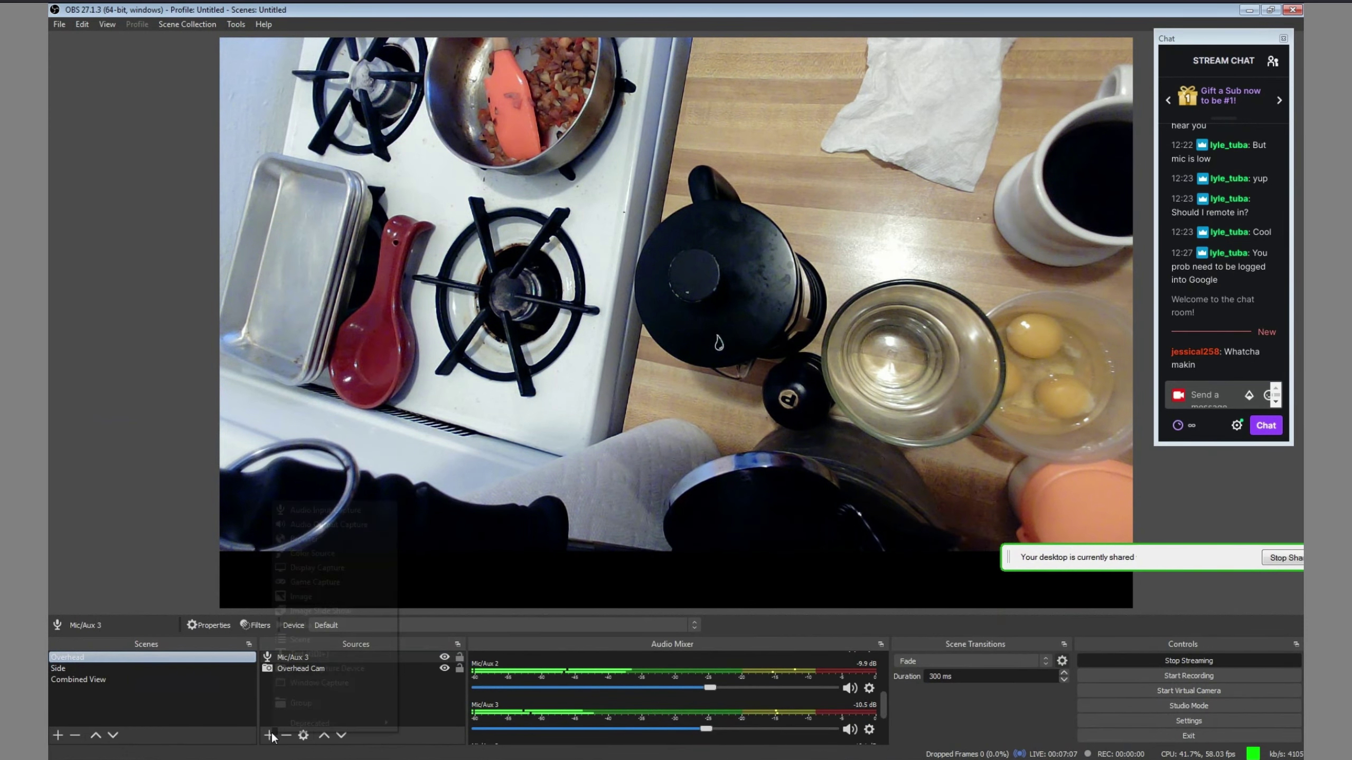
click(361, 510)
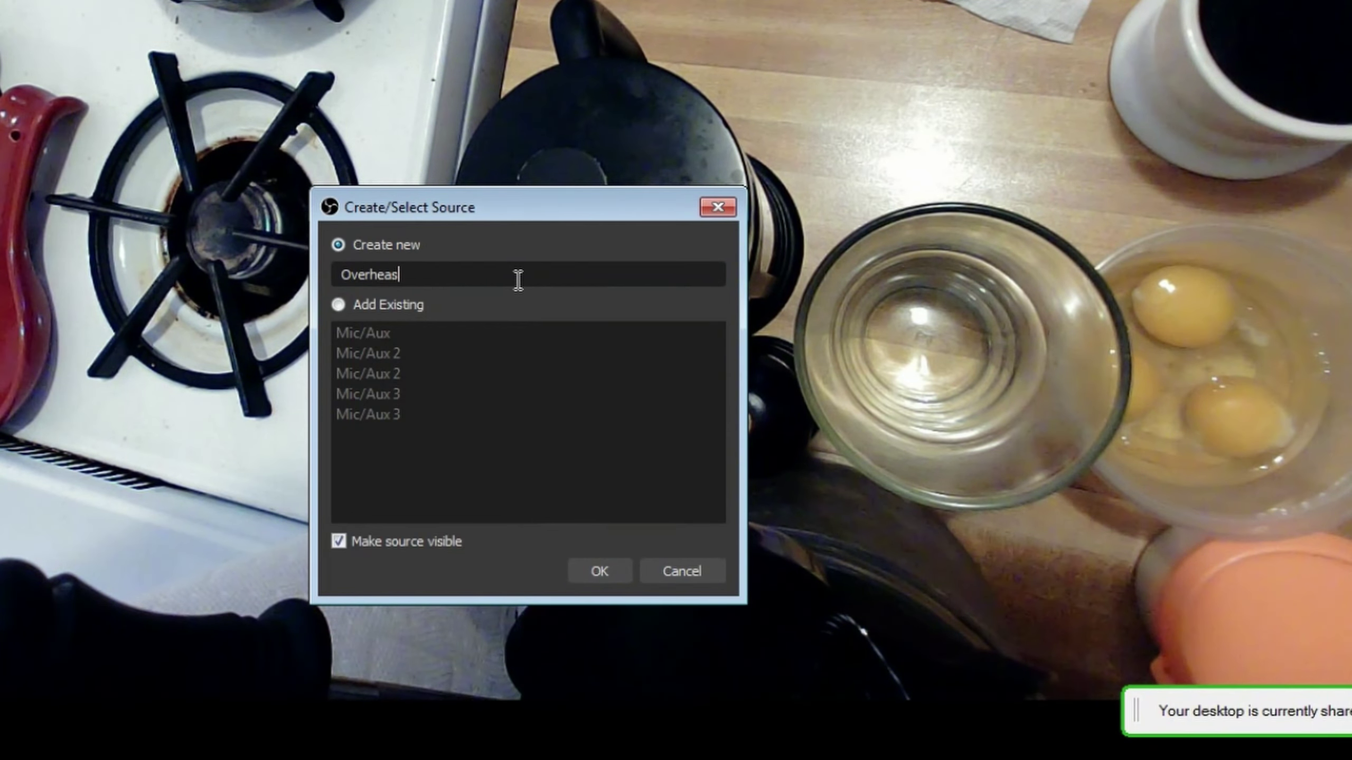
text(Overhead)
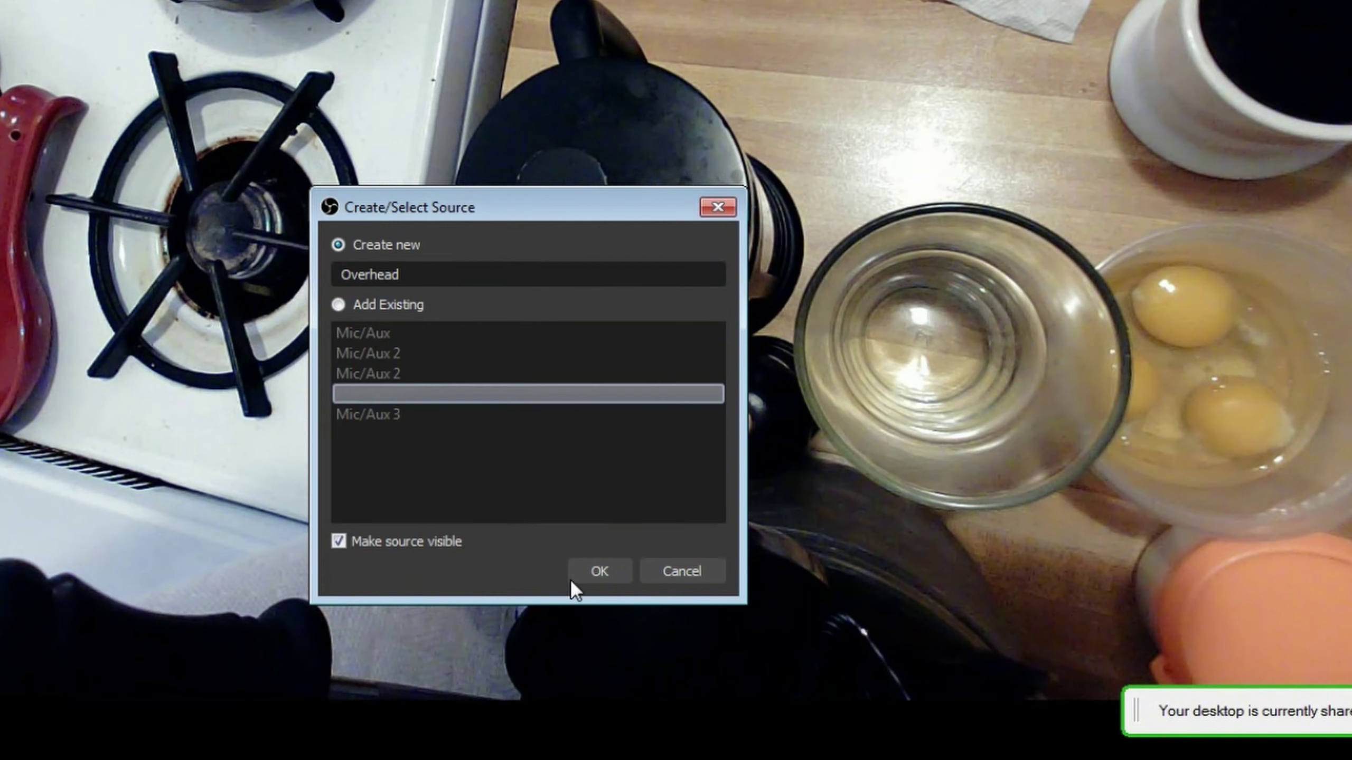
click(599, 570)
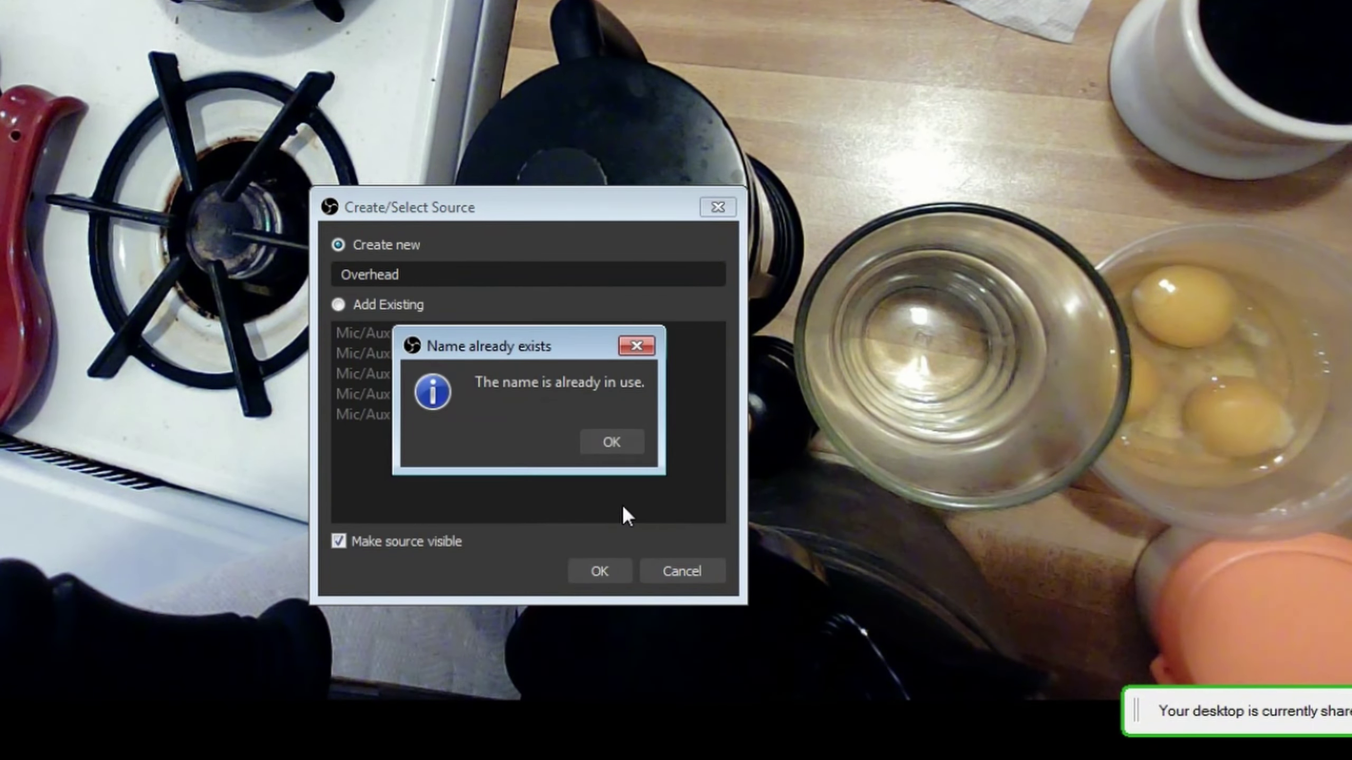
click(611, 442)
click(429, 274)
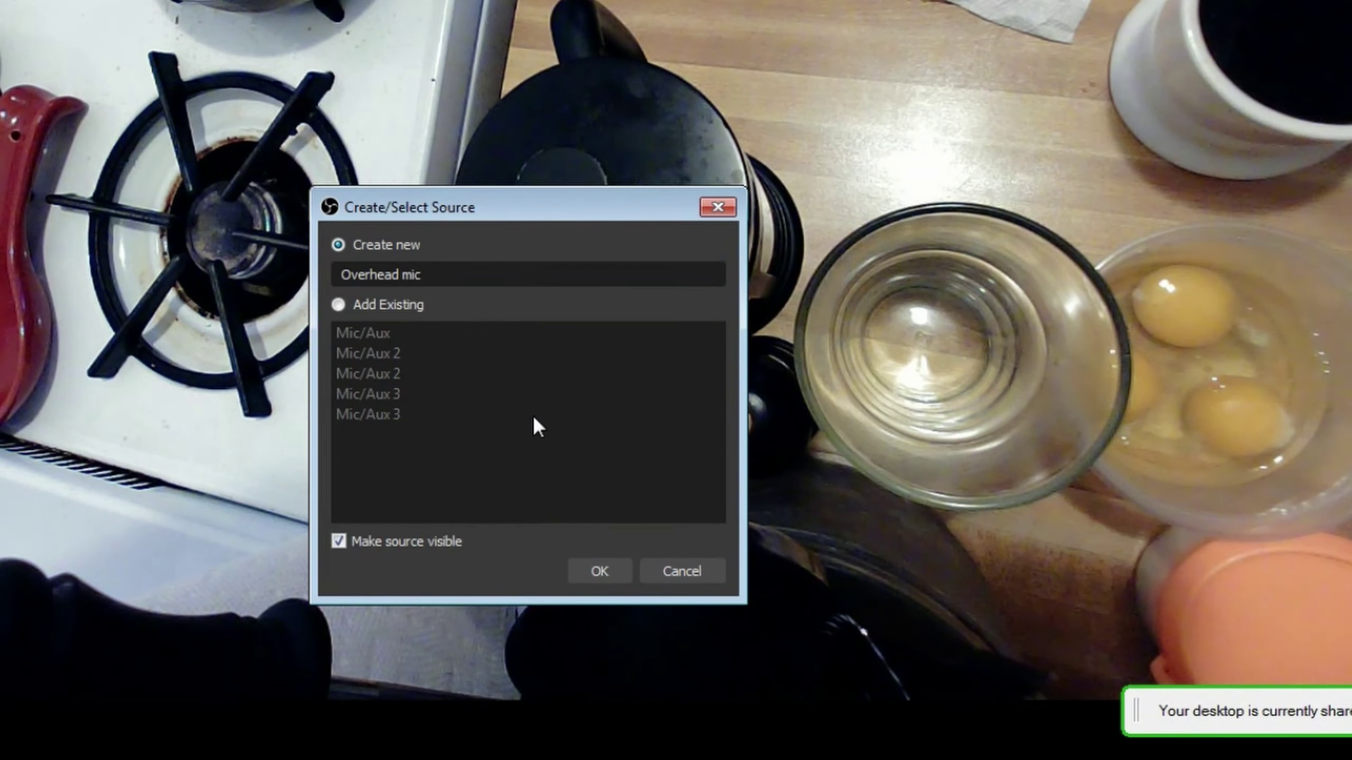
click(584, 567)
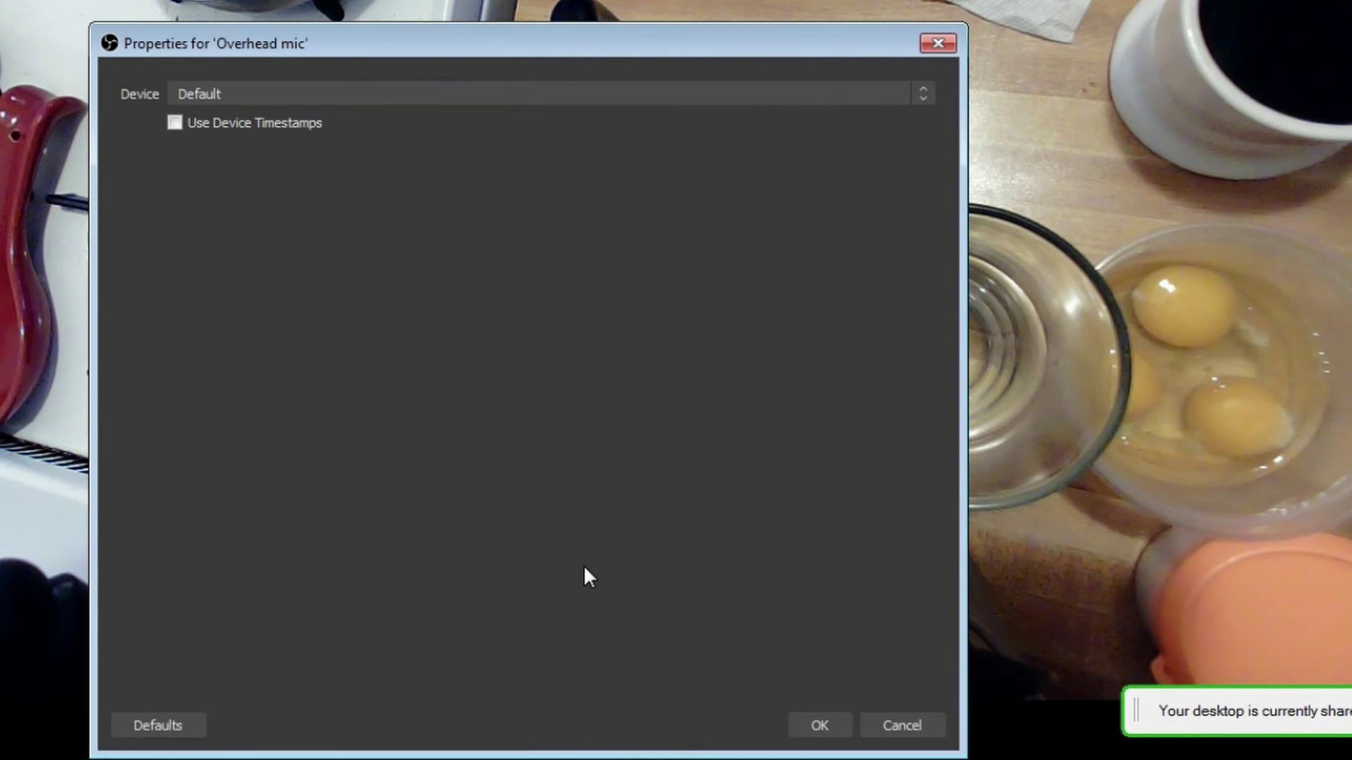
click(256, 93)
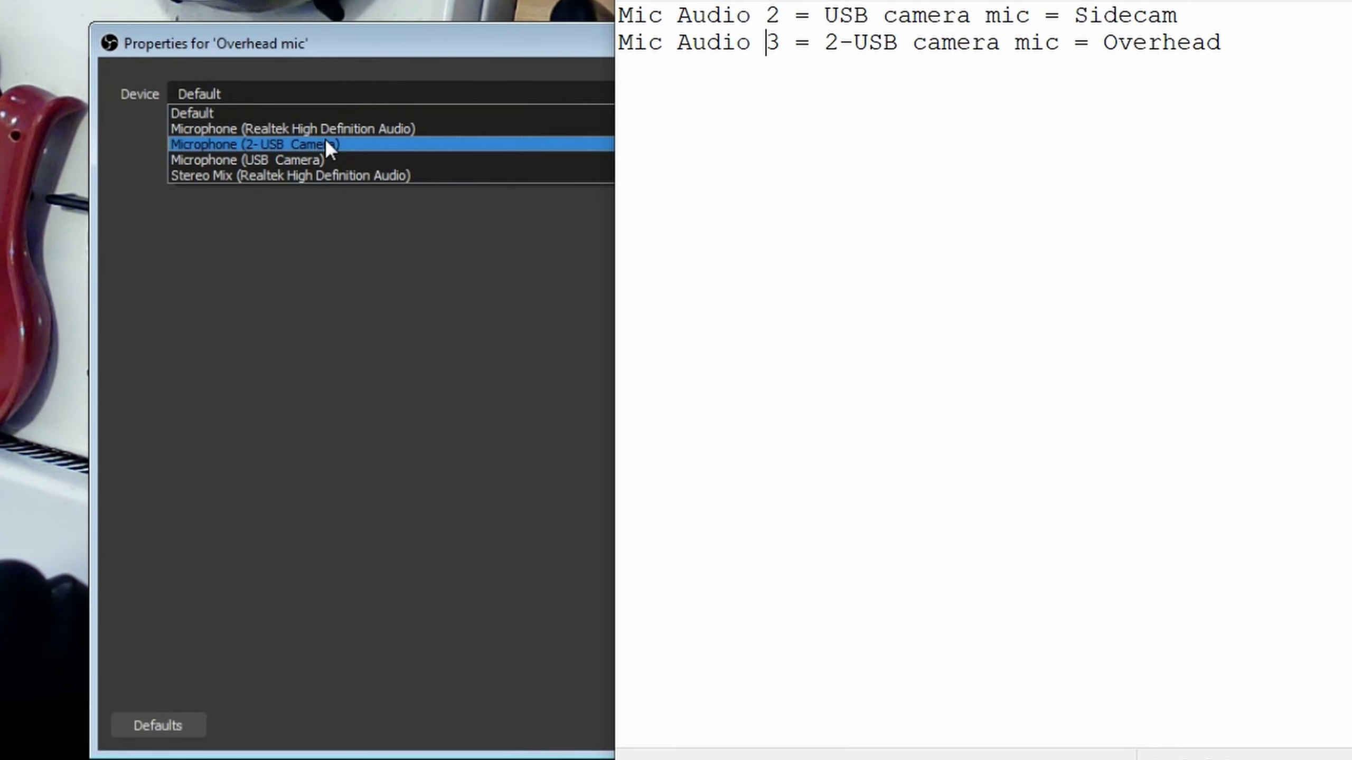
click(325, 143)
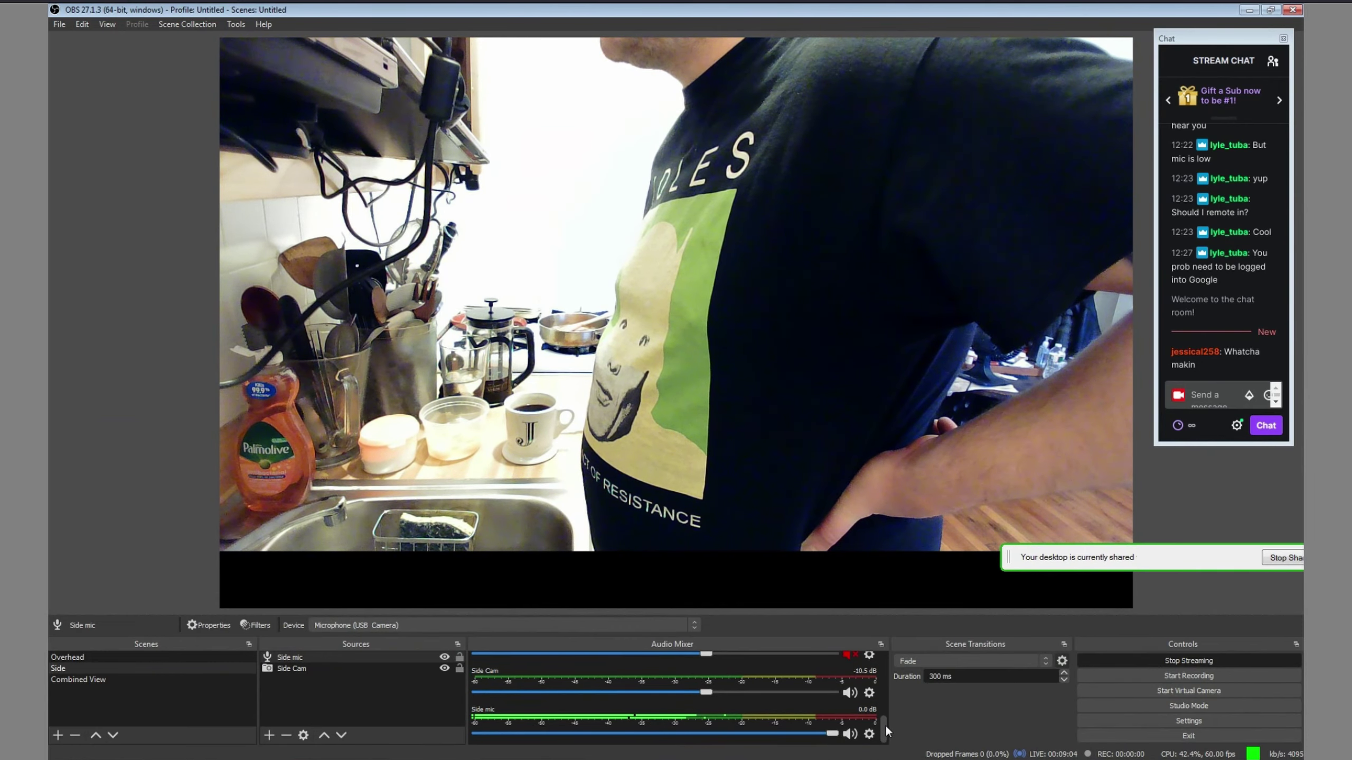
drag(885, 734, 890, 701)
scroll(890, 700, up, 5)
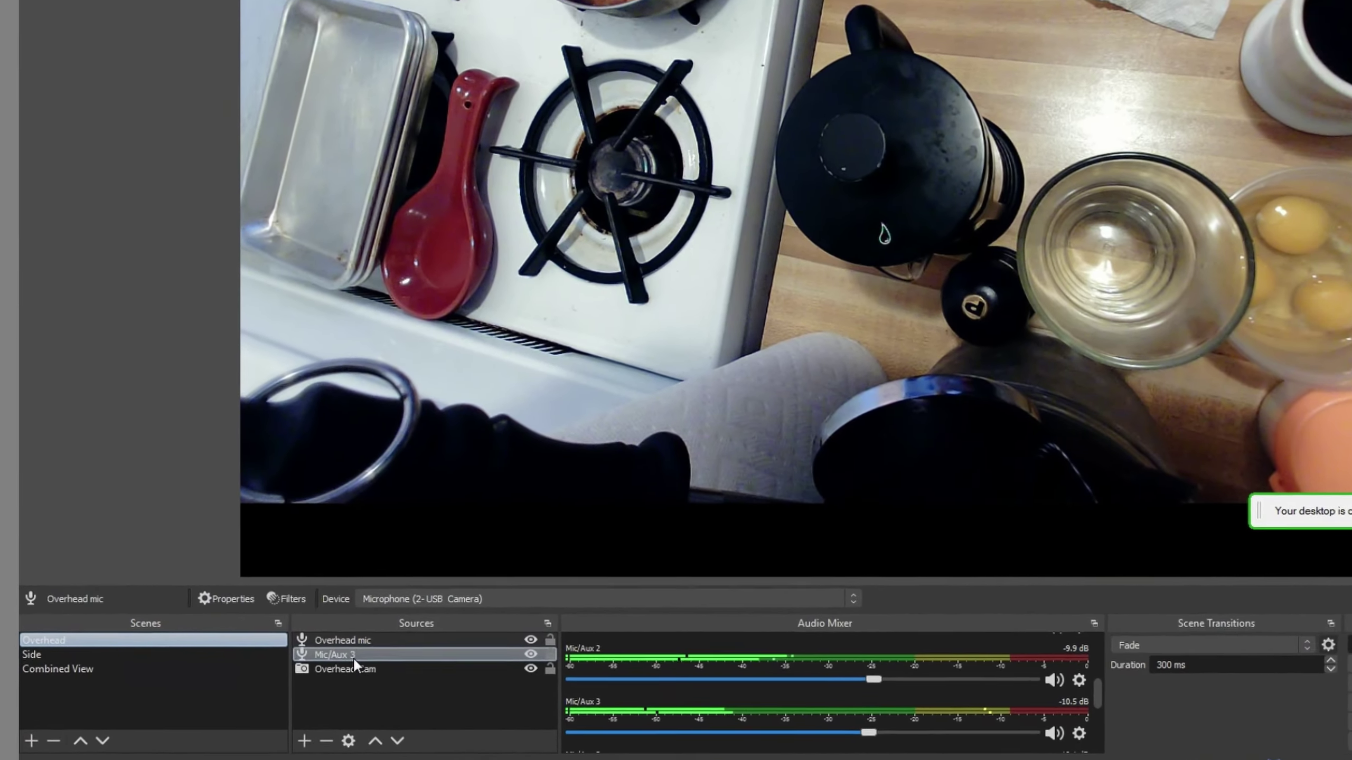
Remove Mic/Aux 3 from Overhead and Mic/Aux 2 from Side, and set Mic/Aux 2 to -9.9 dB
click(309, 669)
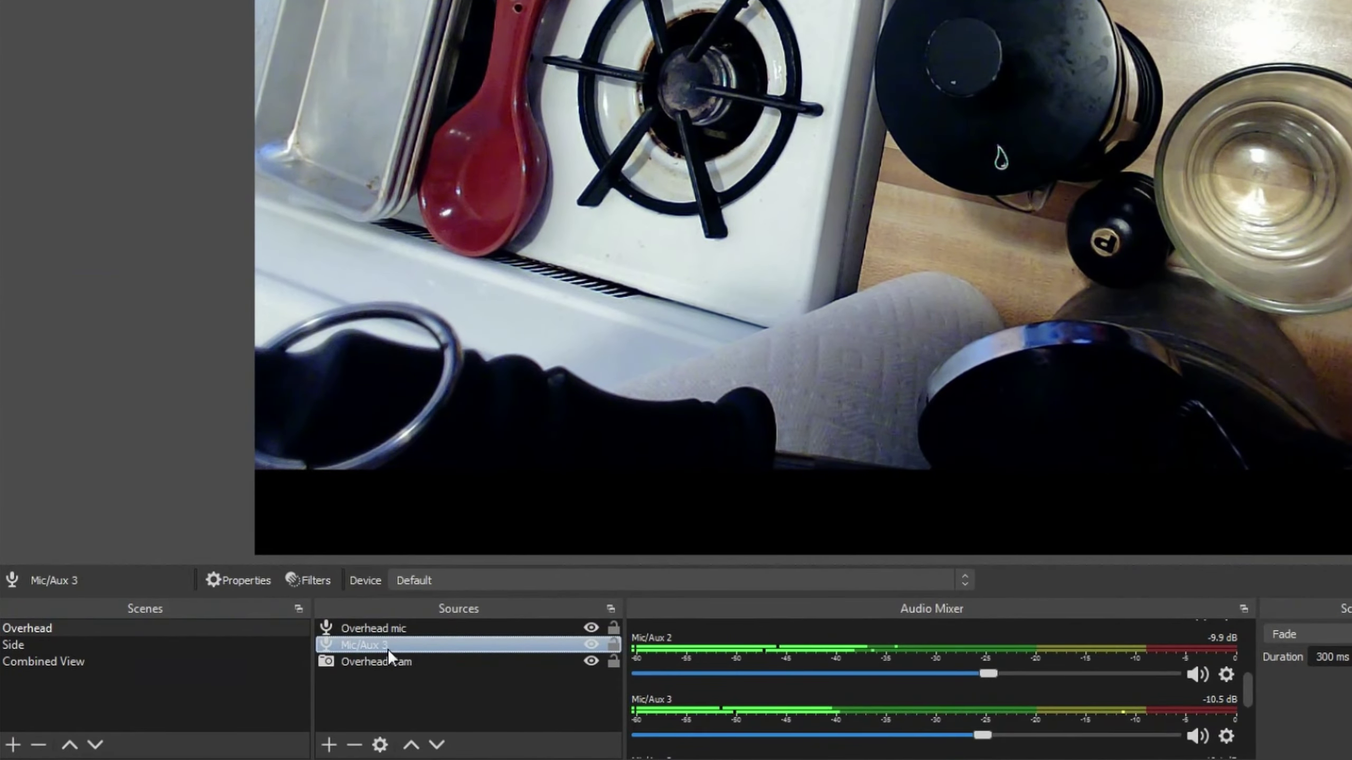
right_click(308, 669)
click(532, 311)
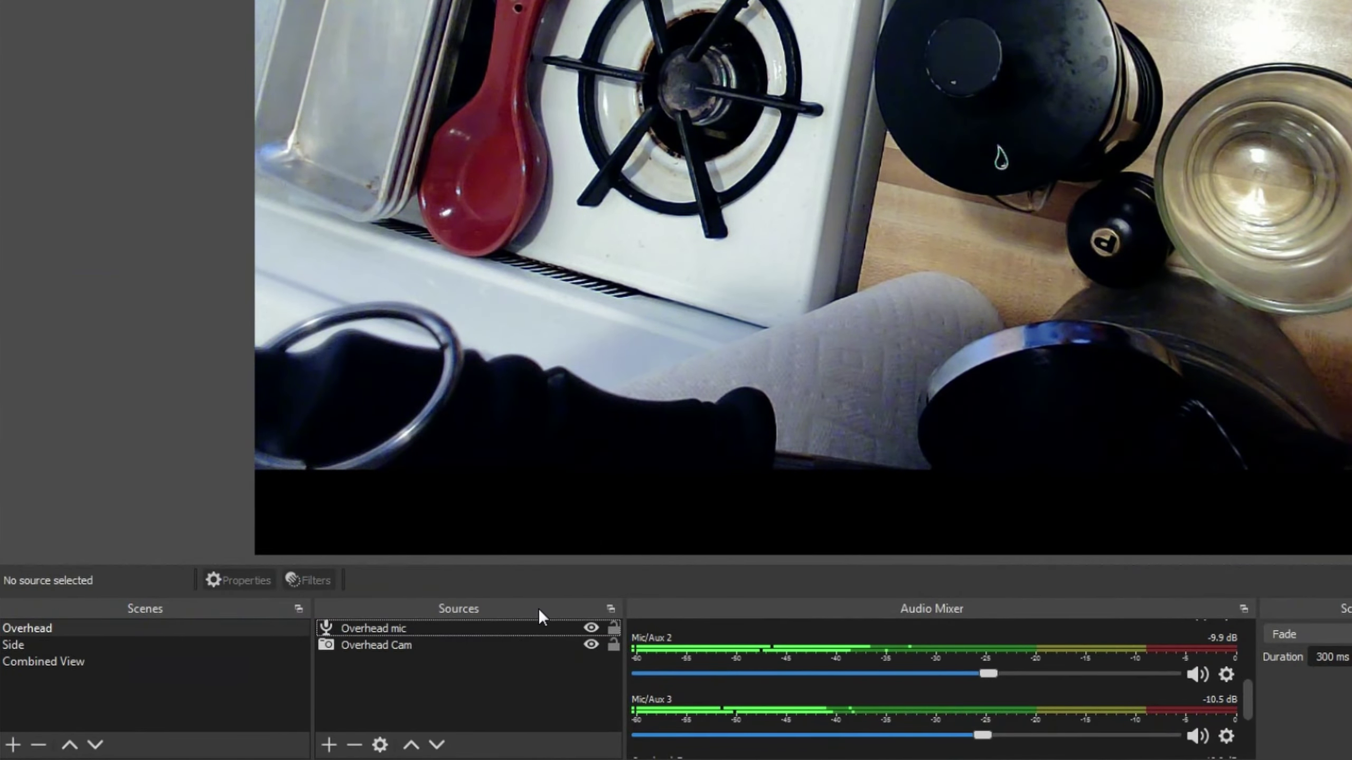
click(13, 645)
click(400, 629)
click(354, 745)
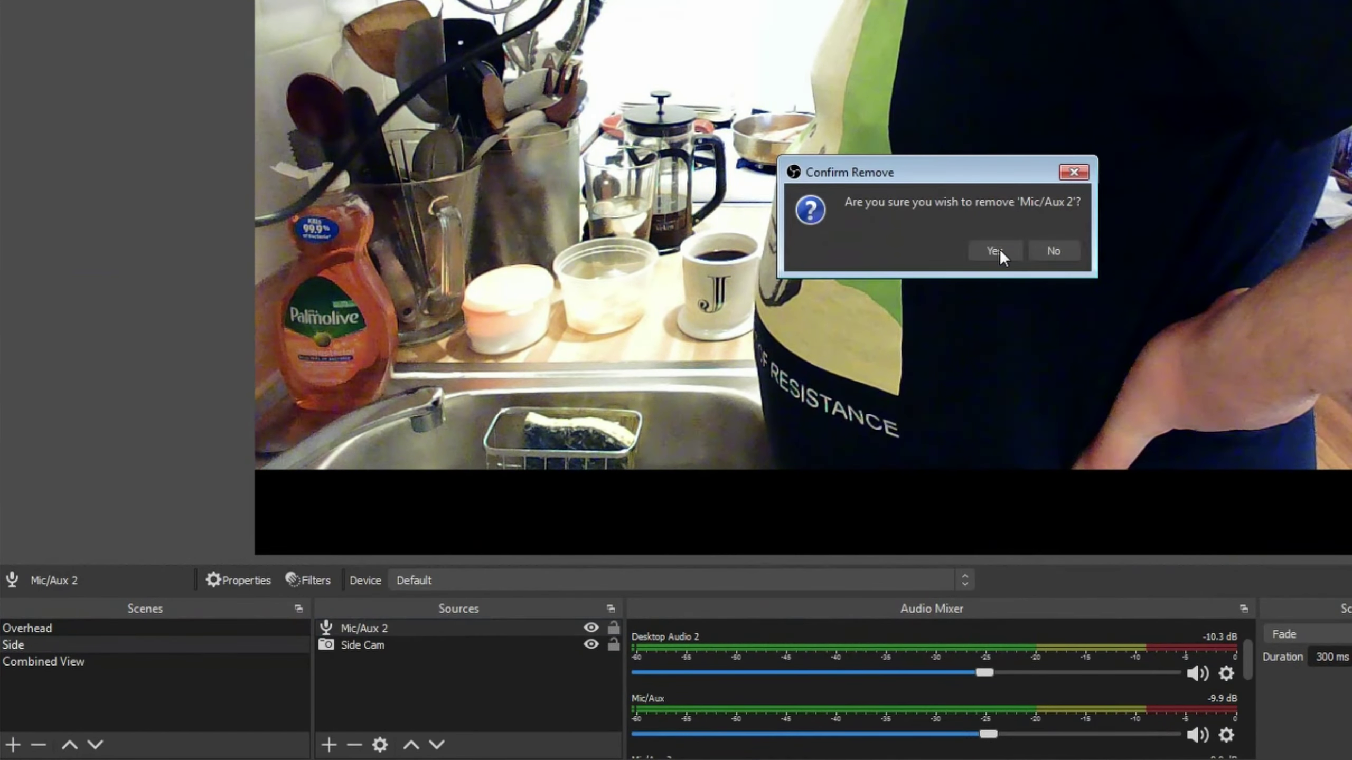
click(994, 251)
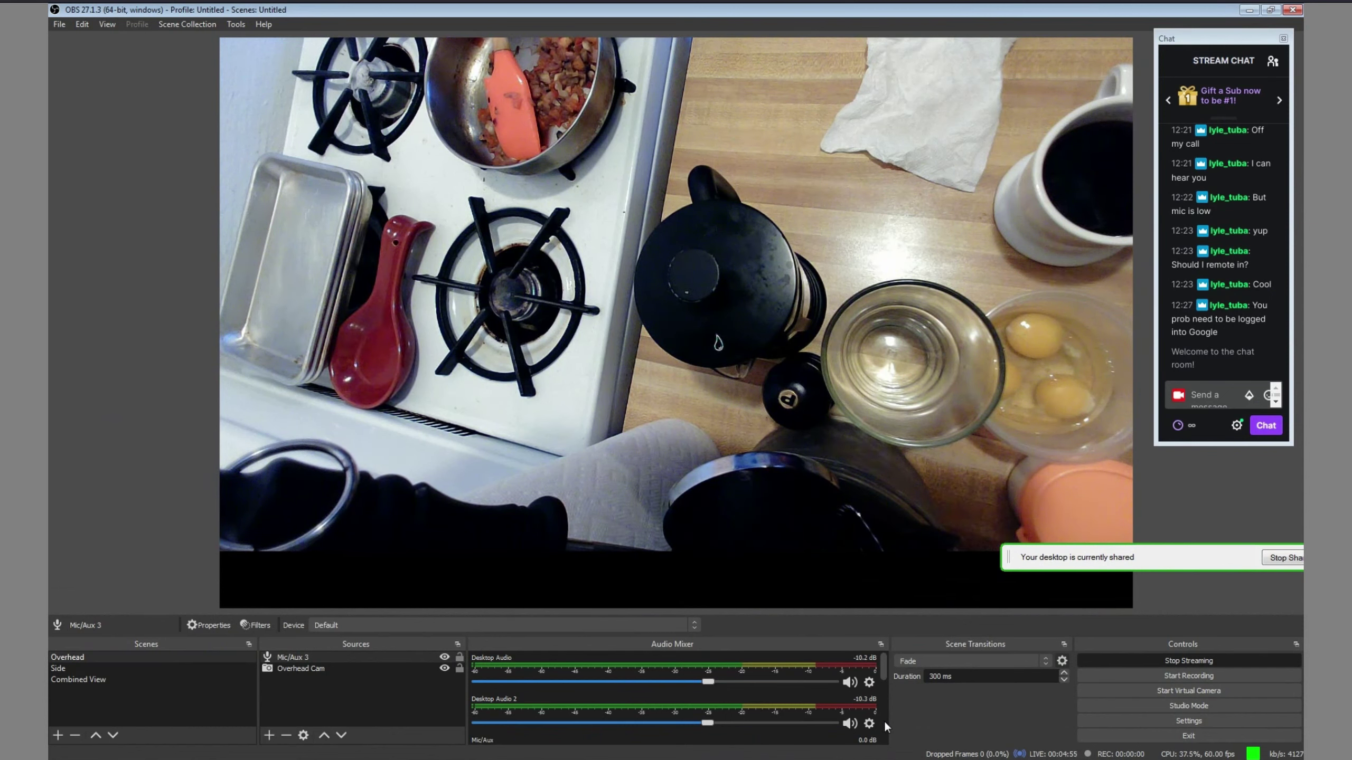
scroll(884, 720, down, 3)
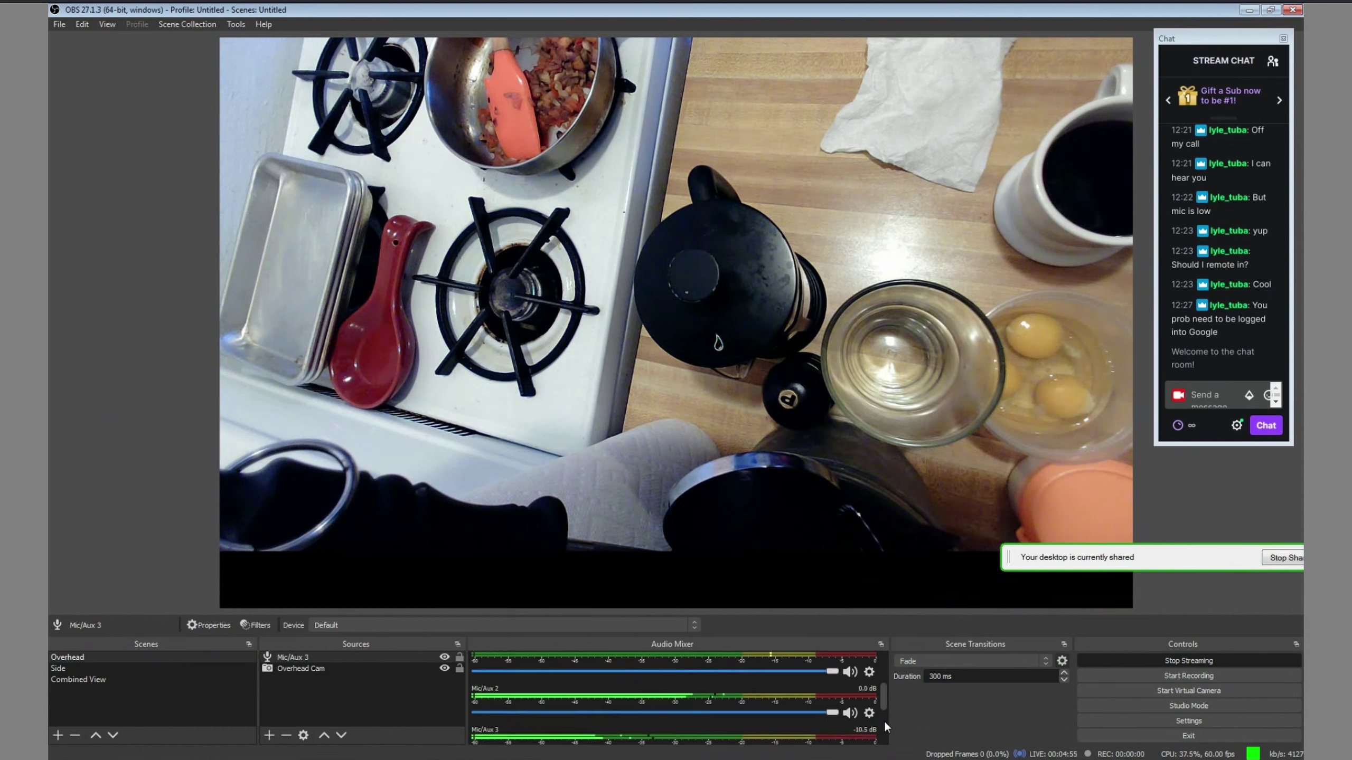
click(711, 672)
click(711, 710)
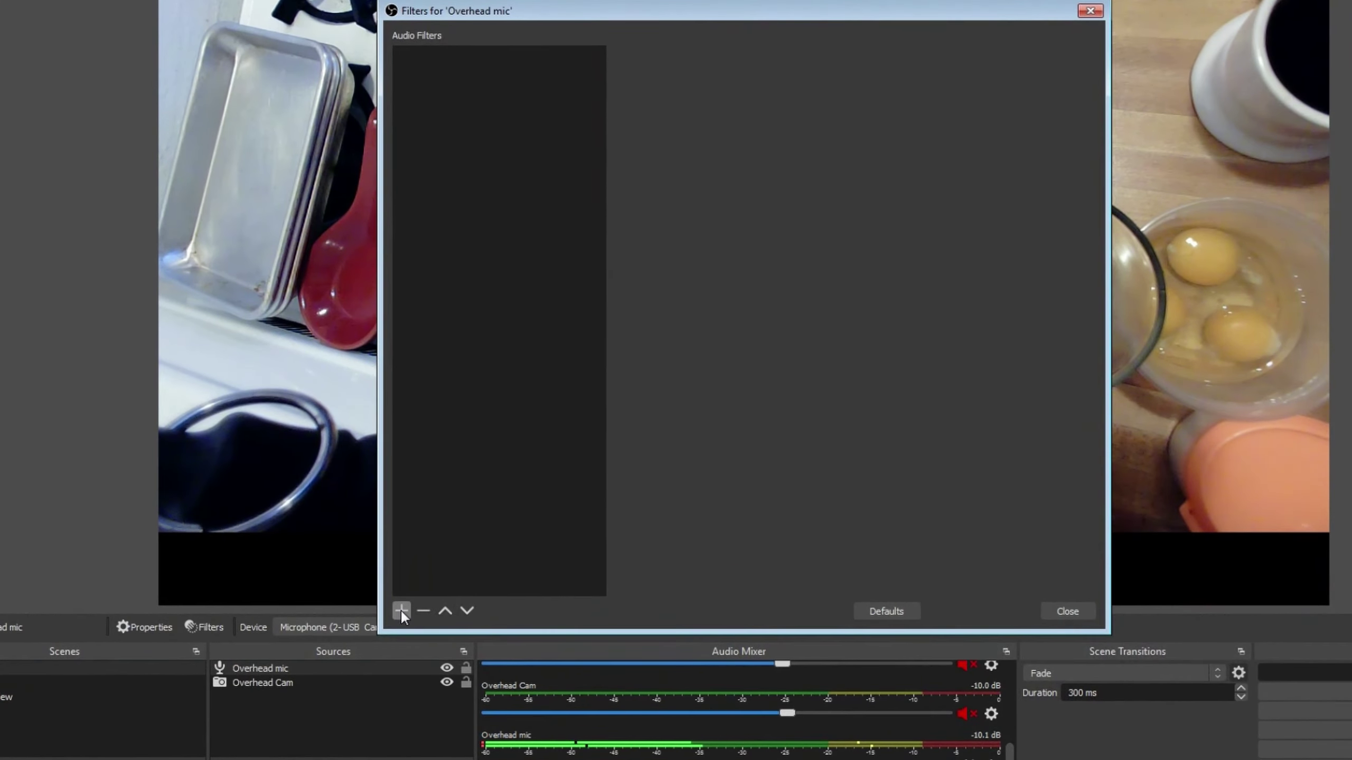
Add a Noise Suppression filter to both the Overhead mic and the Side mic
click(508, 734)
click(712, 349)
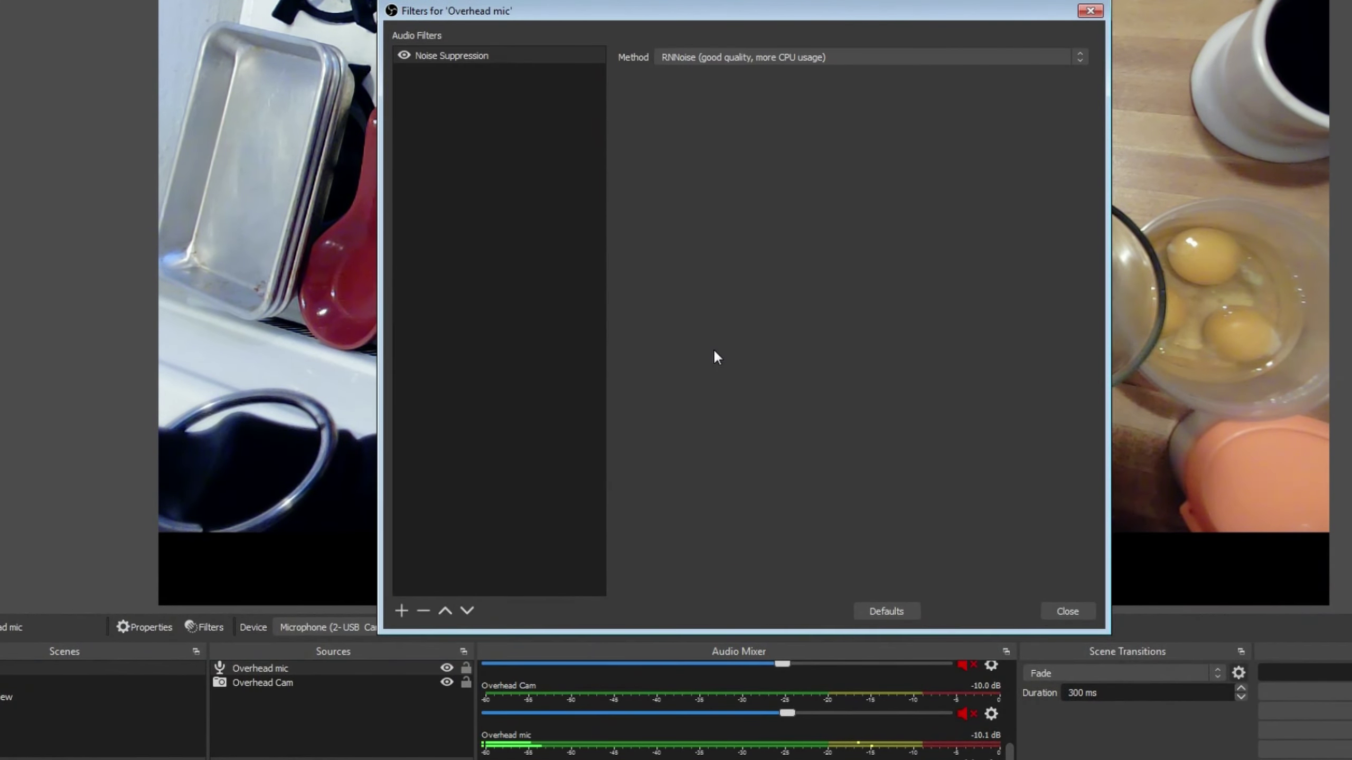
click(1069, 612)
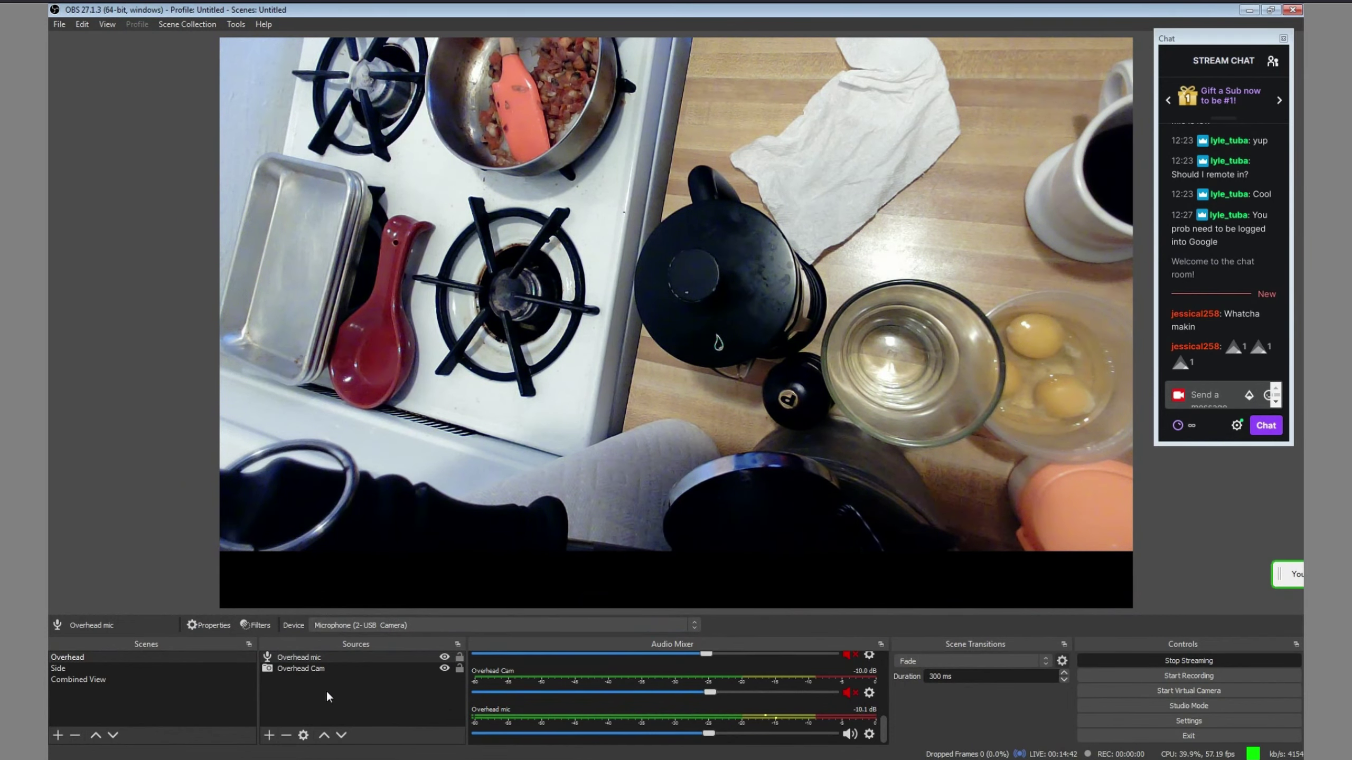
click(148, 668)
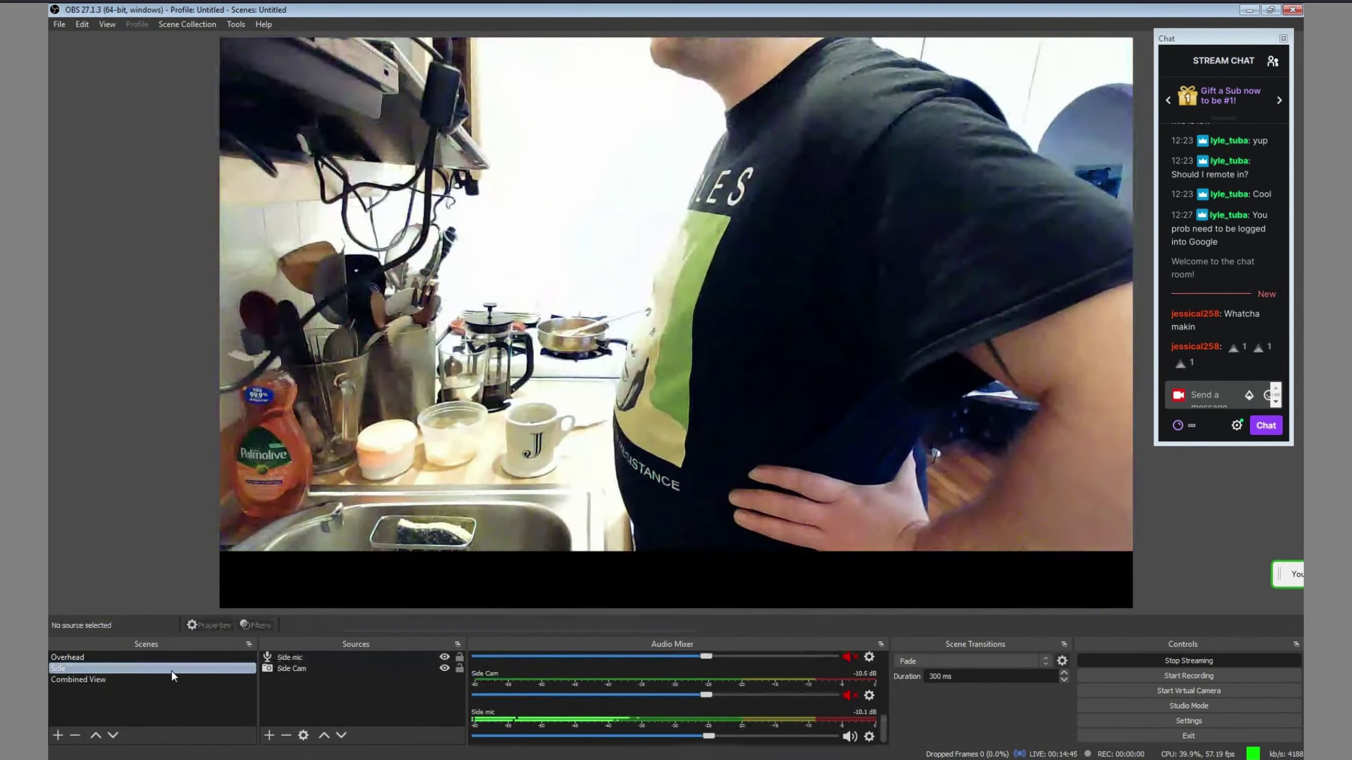
click(869, 735)
click(918, 690)
click(409, 615)
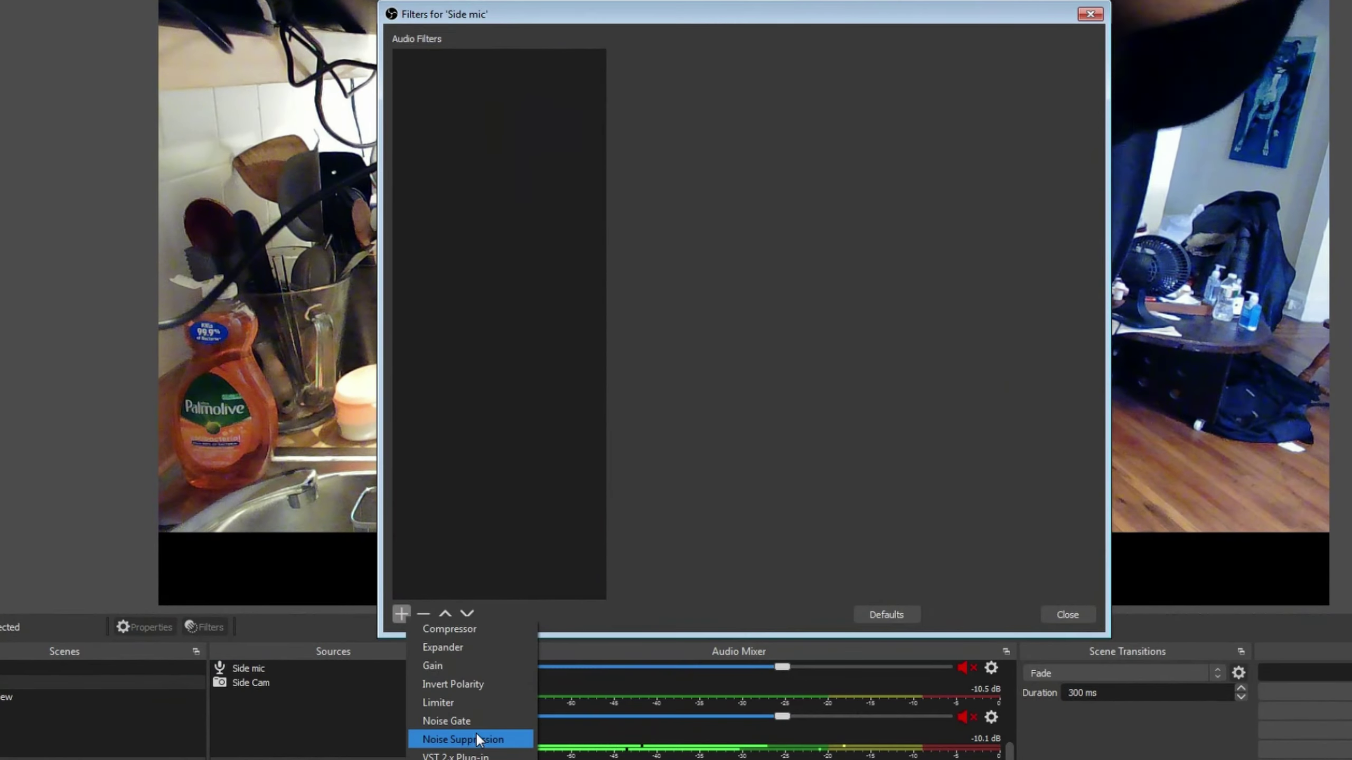
click(468, 712)
click(652, 414)
click(923, 618)
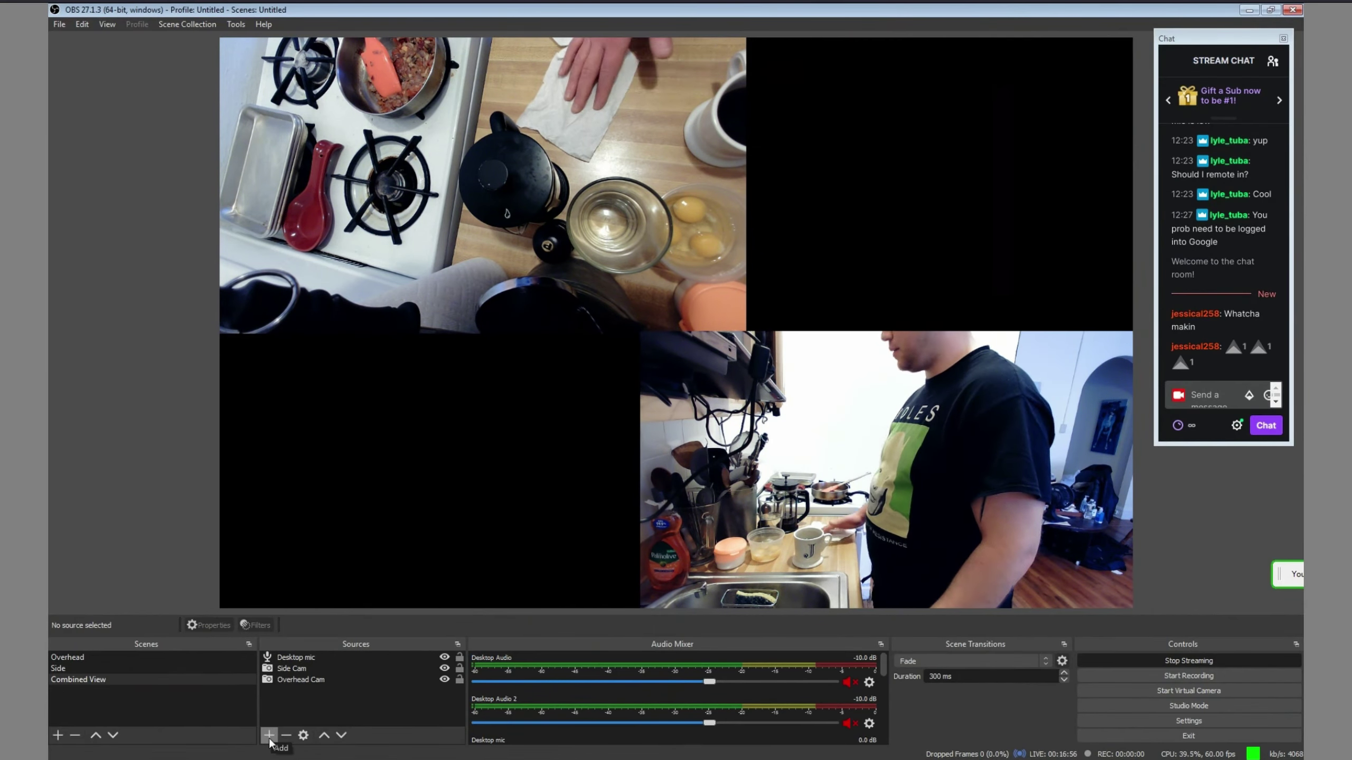
Add the existing Overhead mic and Side mic audio sources to the Combined View scene
click(269, 736)
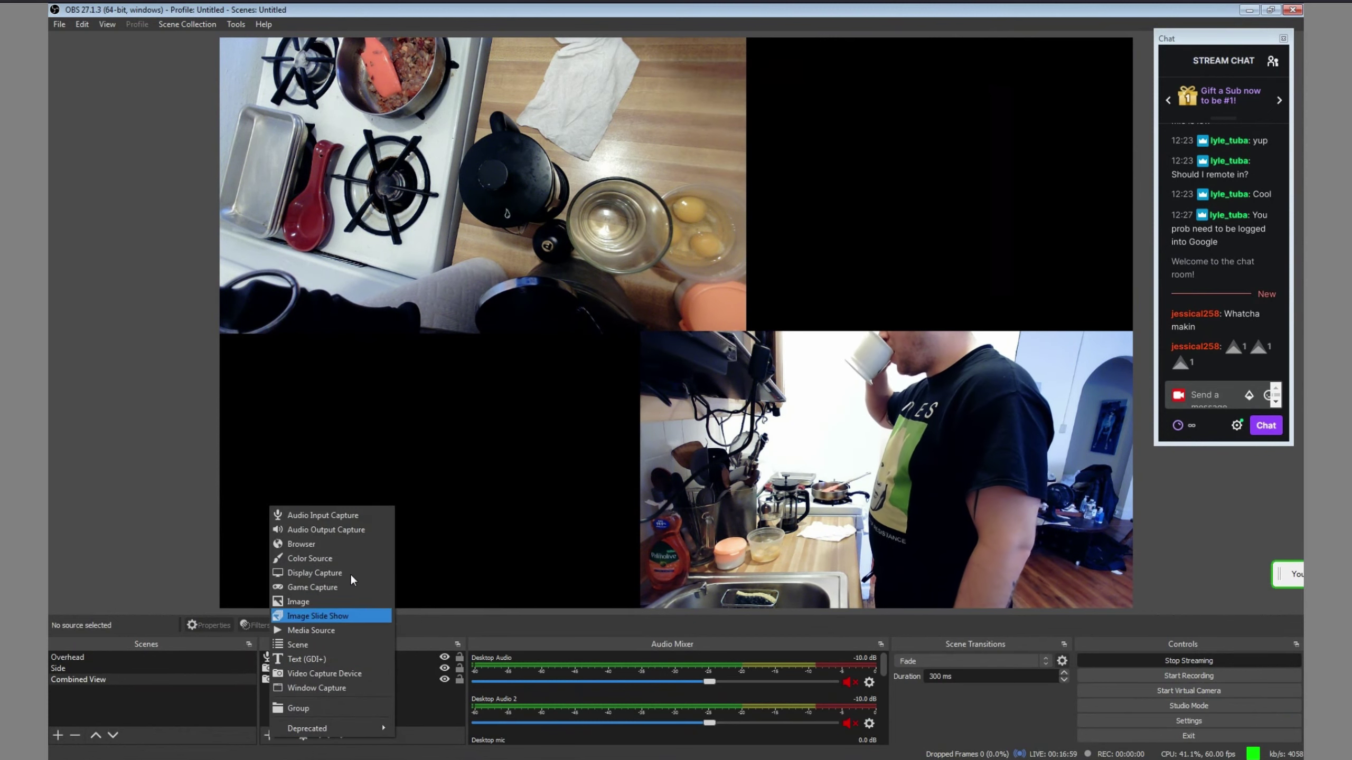
click(354, 516)
click(601, 337)
click(615, 394)
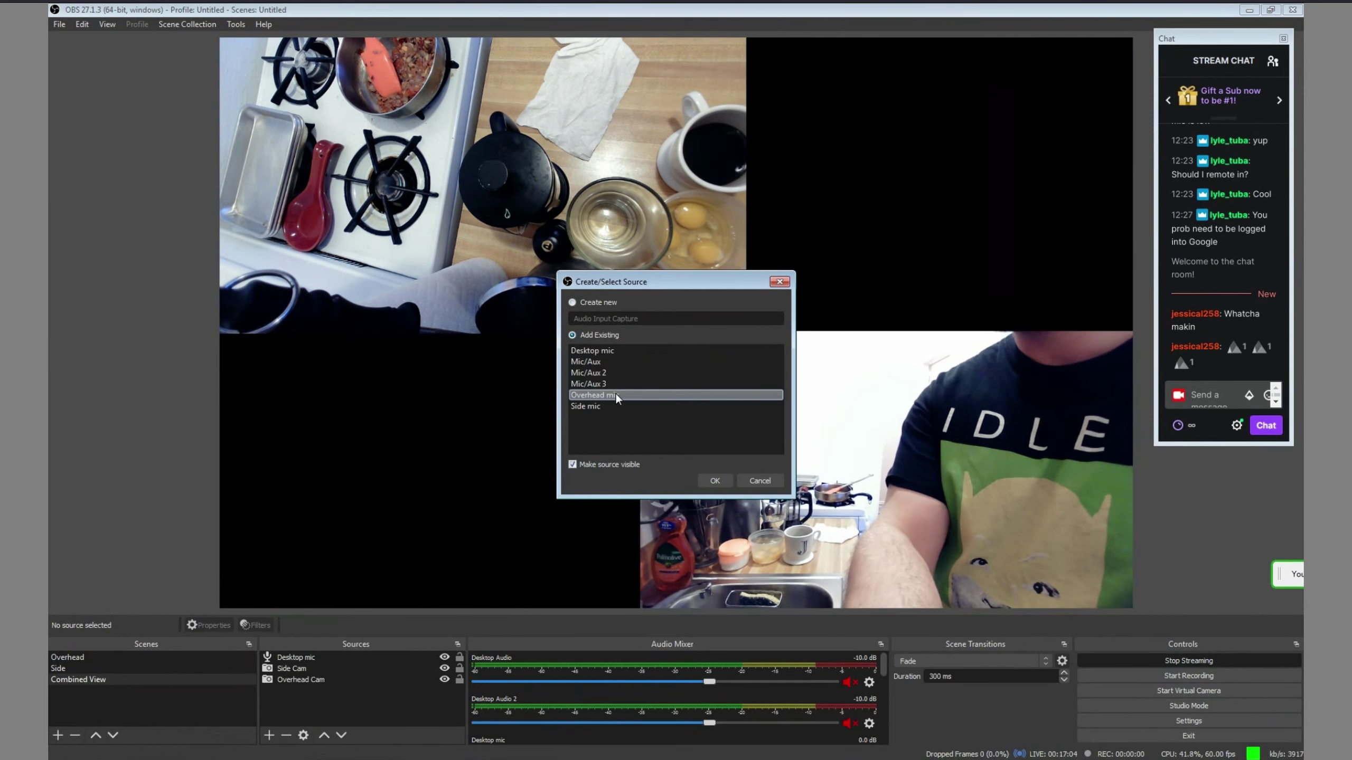
click(715, 481)
click(270, 736)
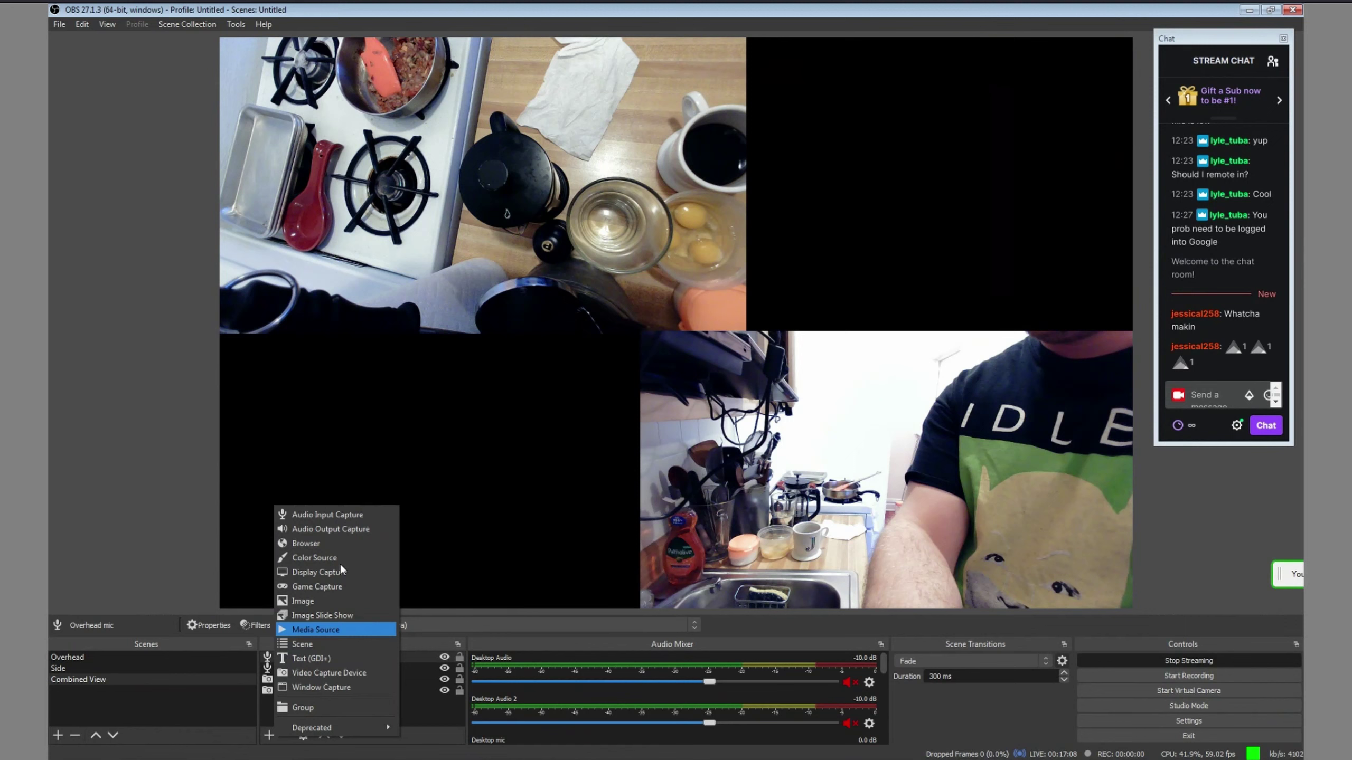
click(367, 516)
click(573, 335)
click(634, 405)
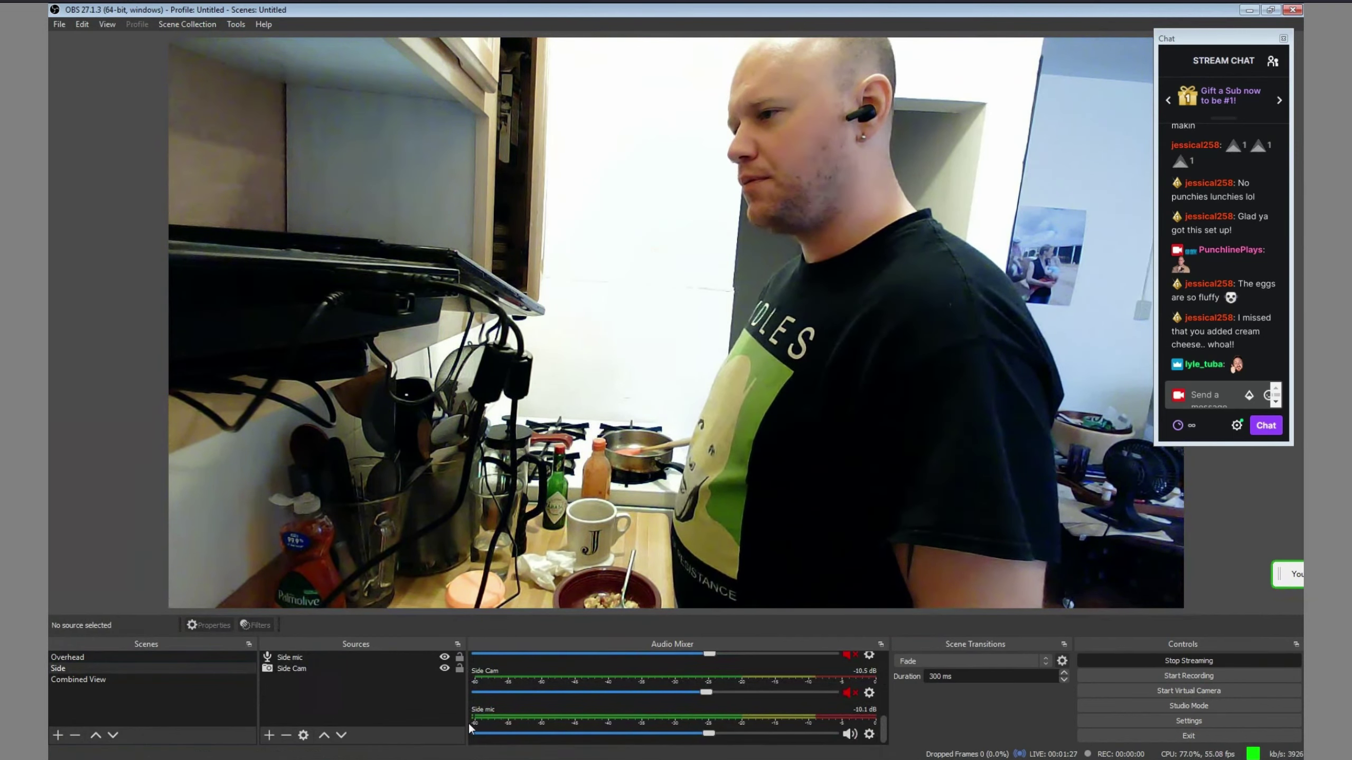
click(105, 659)
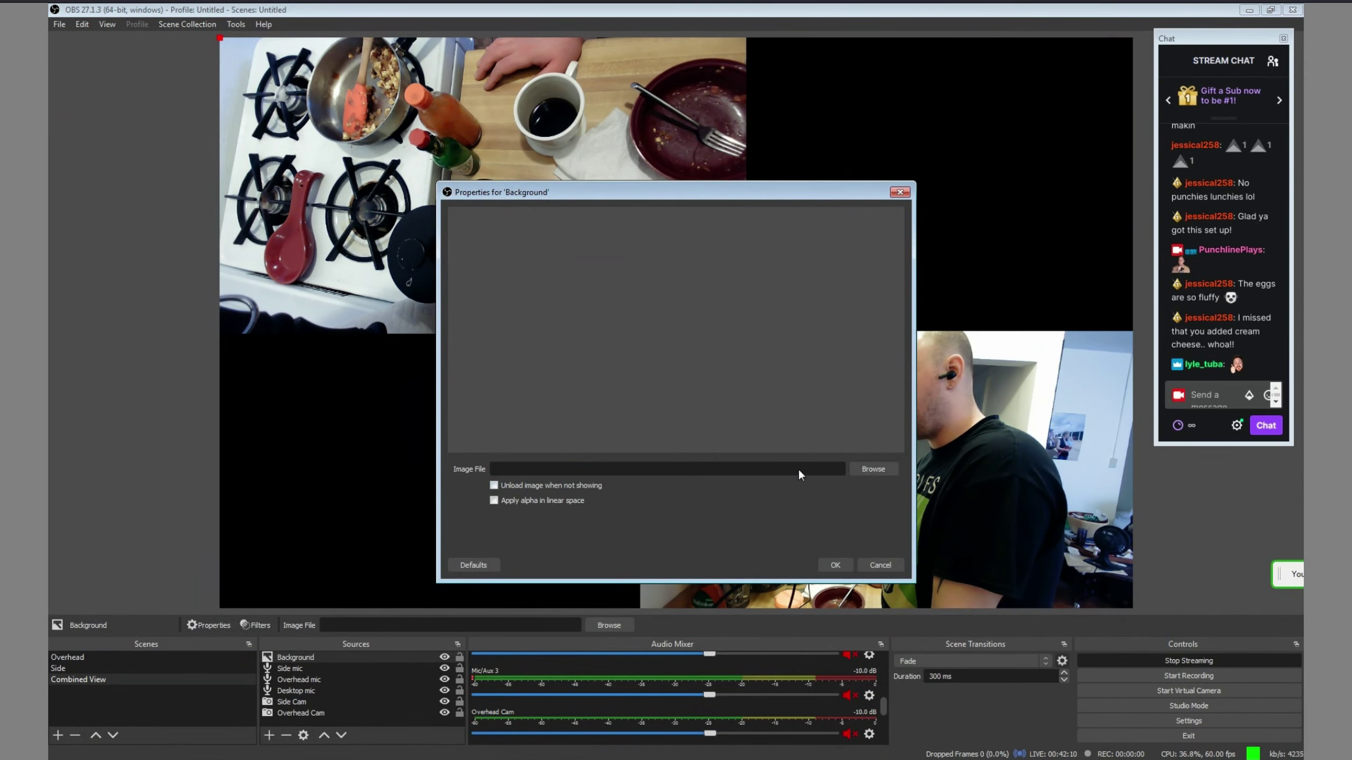
Set the recipe image file as the Background source in Combined View
click(855, 469)
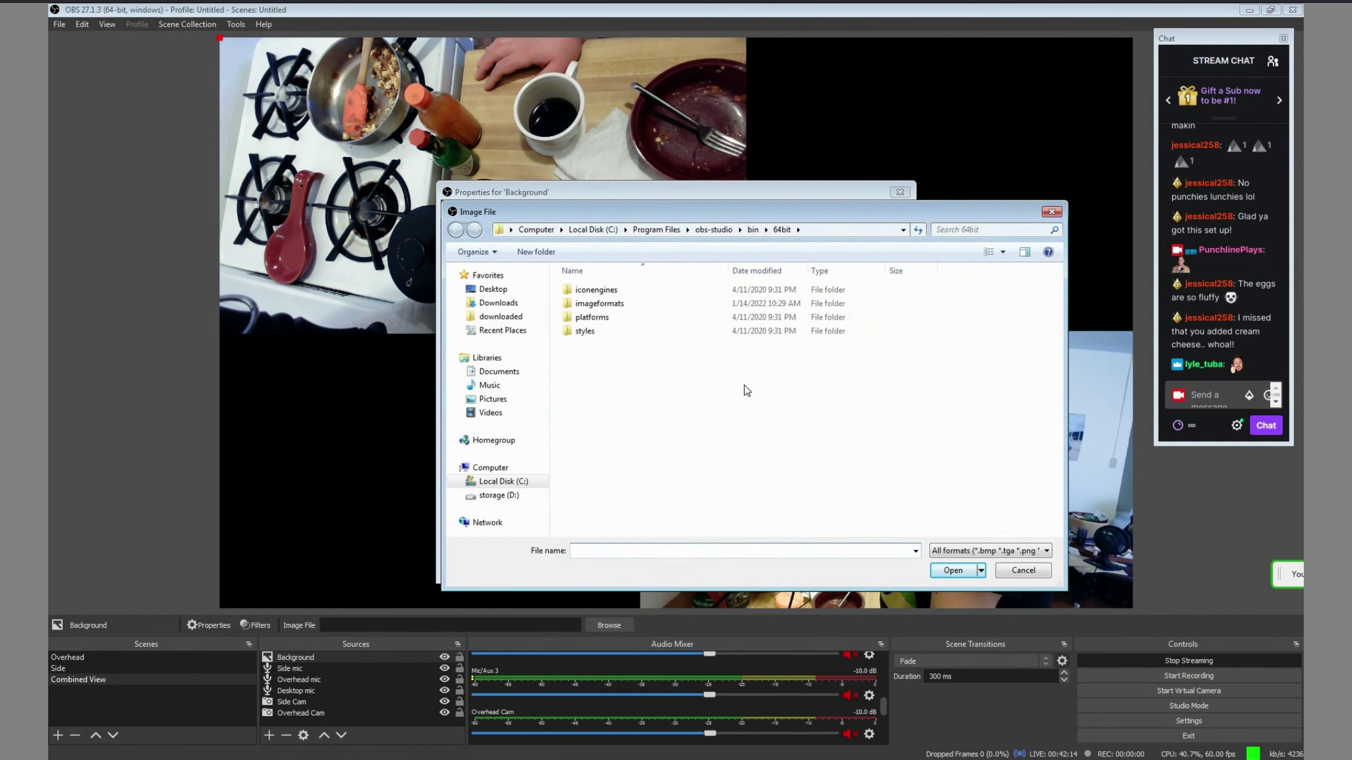
click(1023, 570)
click(877, 566)
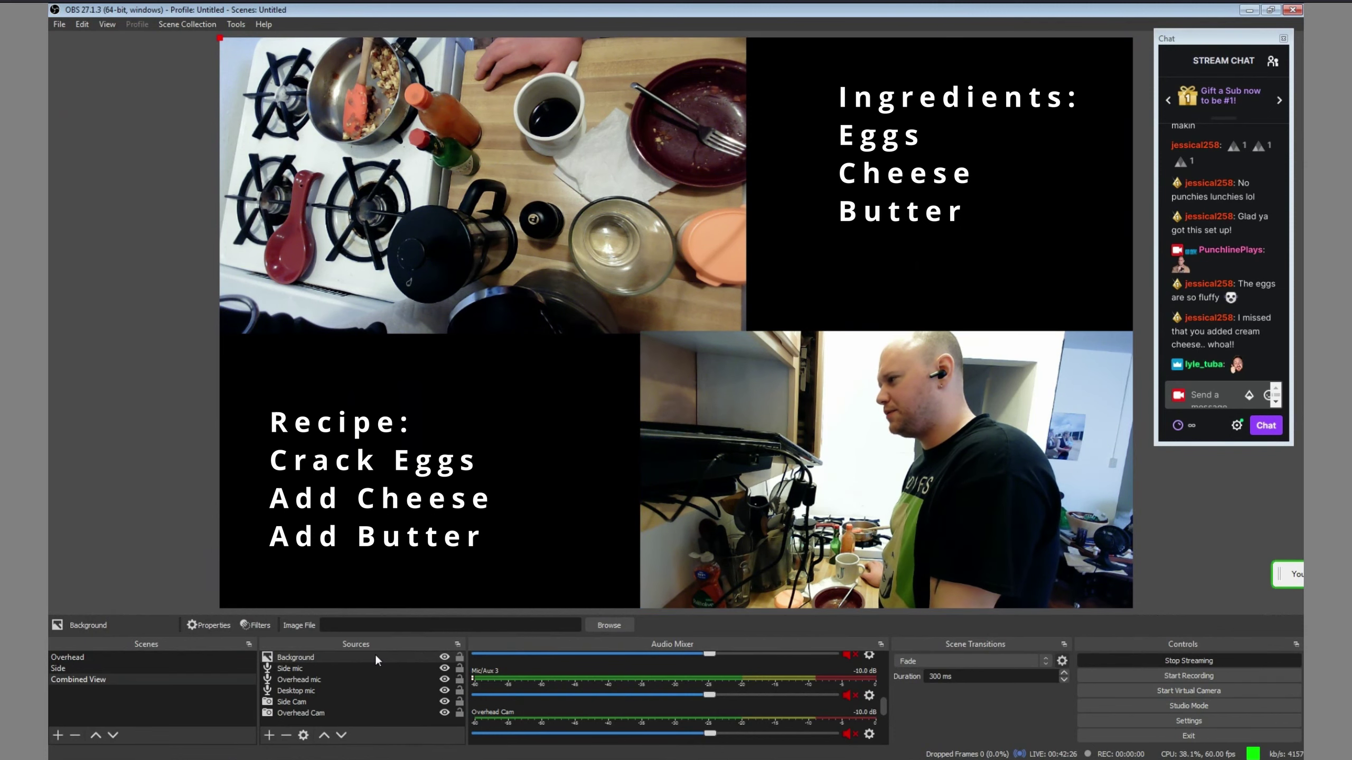
Enlarge Overhead Cam across the upper left and layer it above Side Cam
click(692, 298)
drag(740, 345, 773, 371)
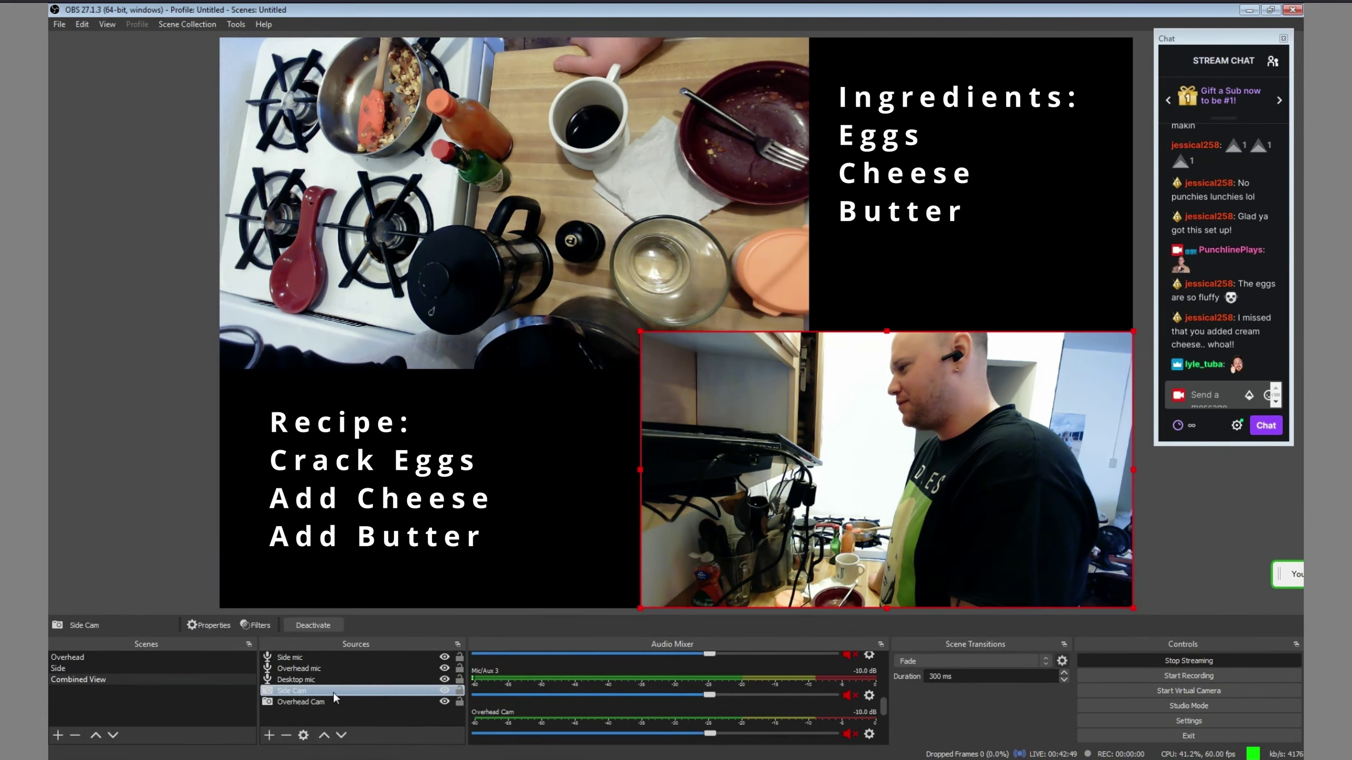
drag(336, 706, 336, 703)
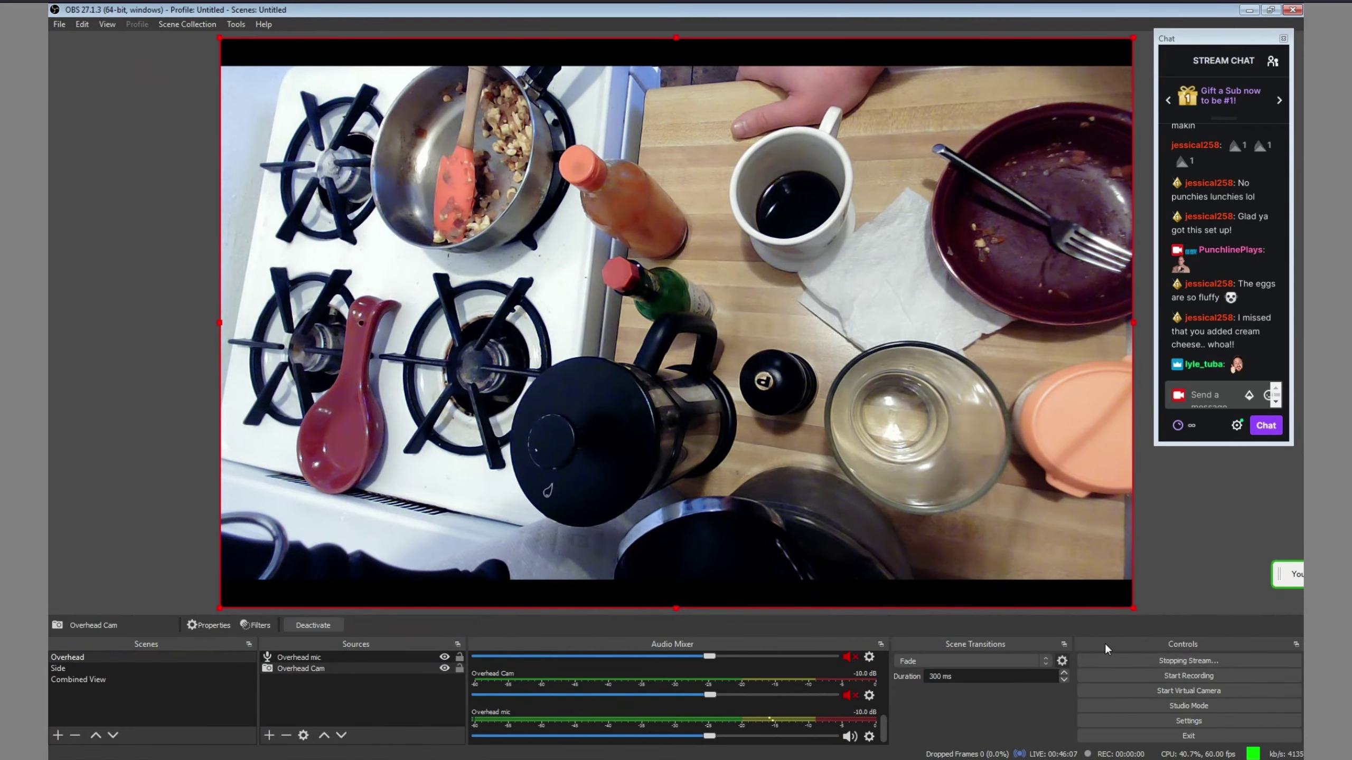
In Video settings, browse the output resolution options, leaving it at 1152x720
click(1145, 716)
click(445, 289)
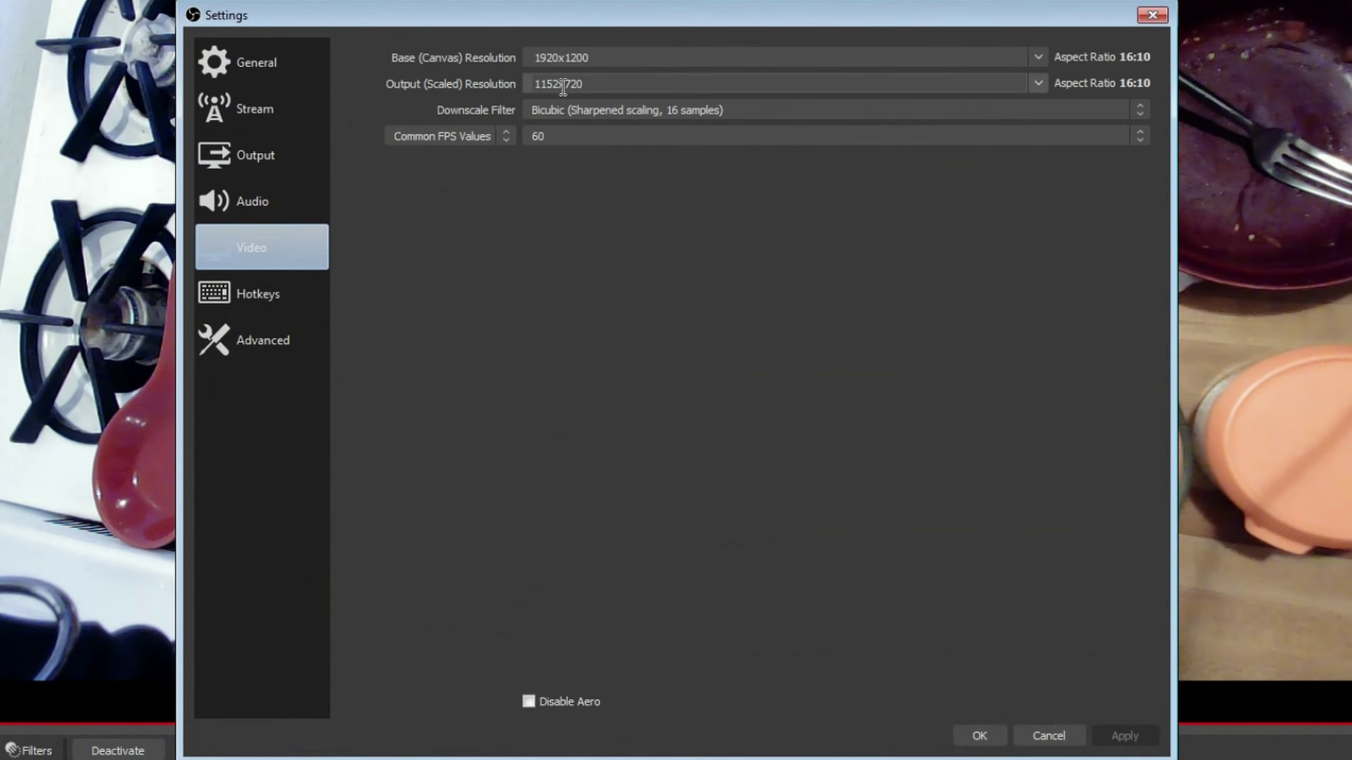
click(1037, 82)
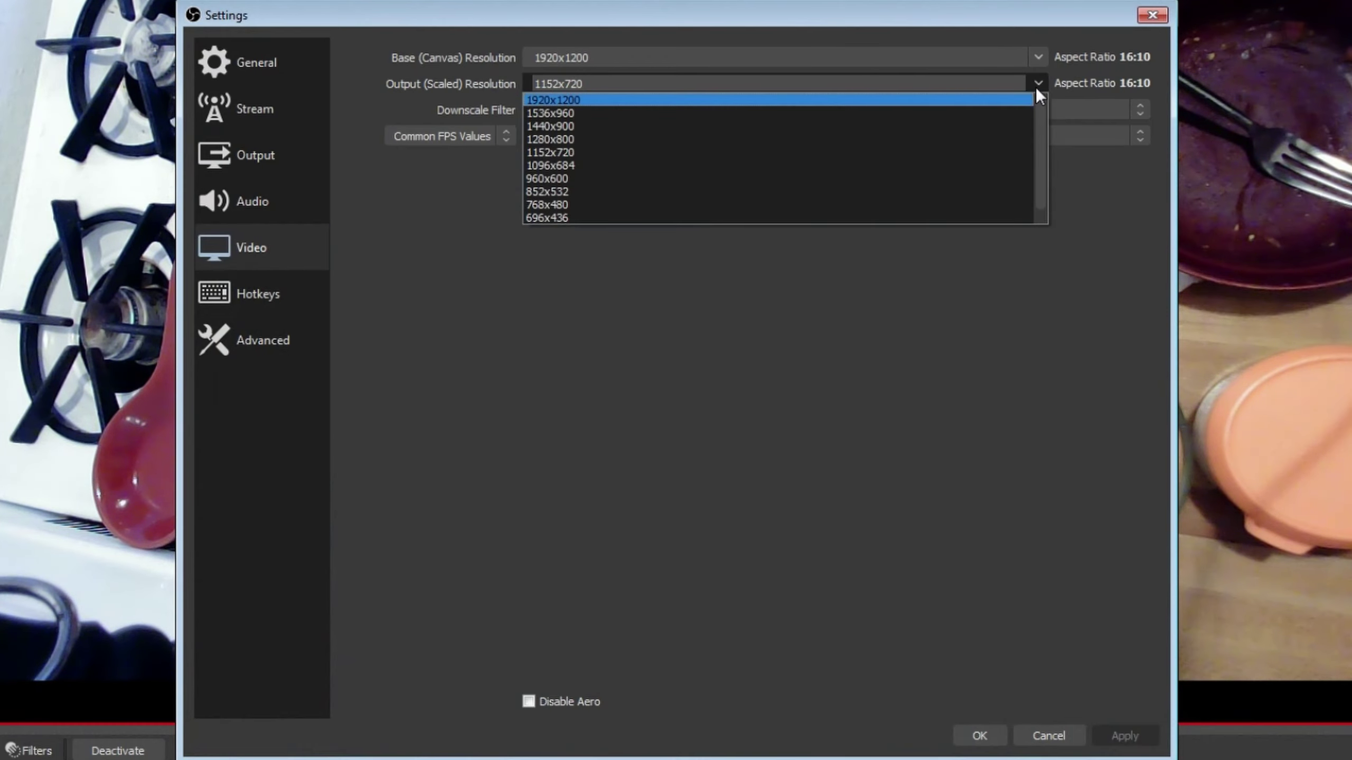
click(1039, 83)
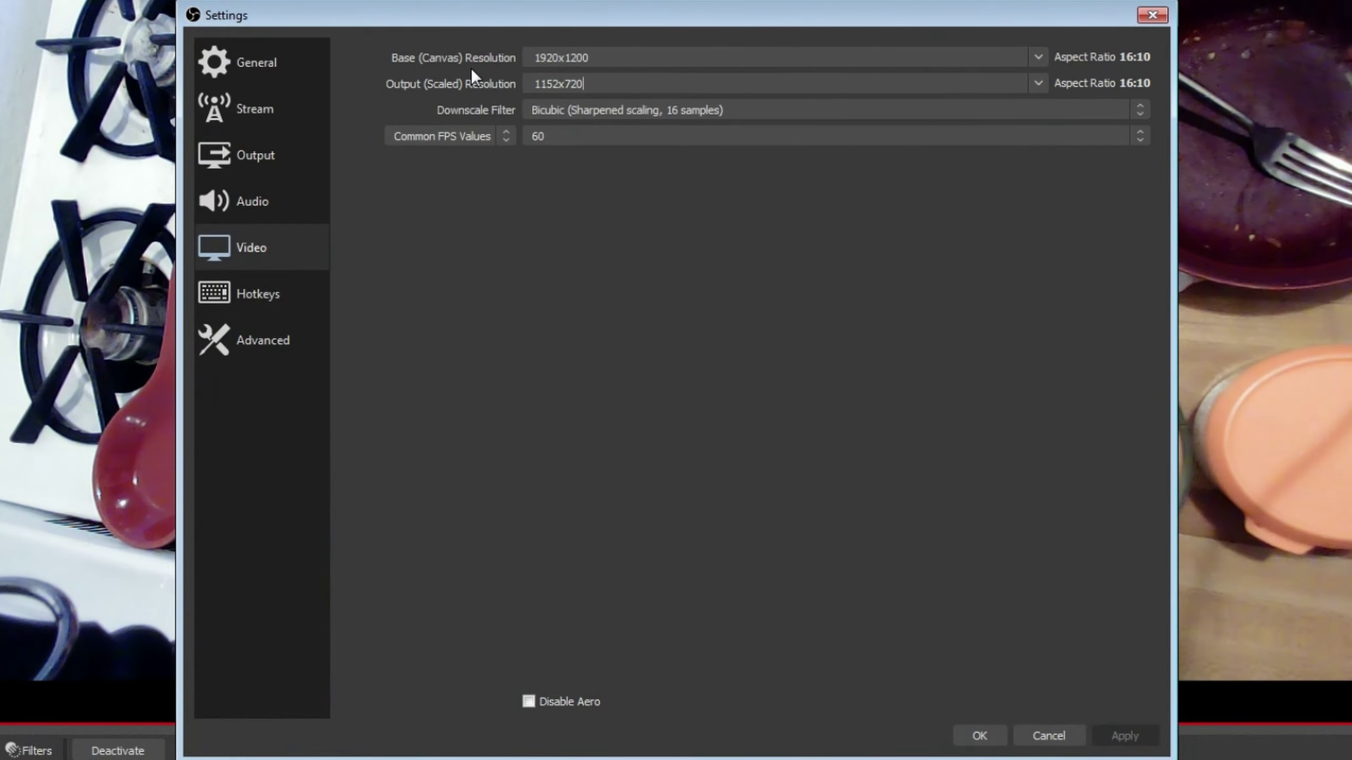
click(1035, 83)
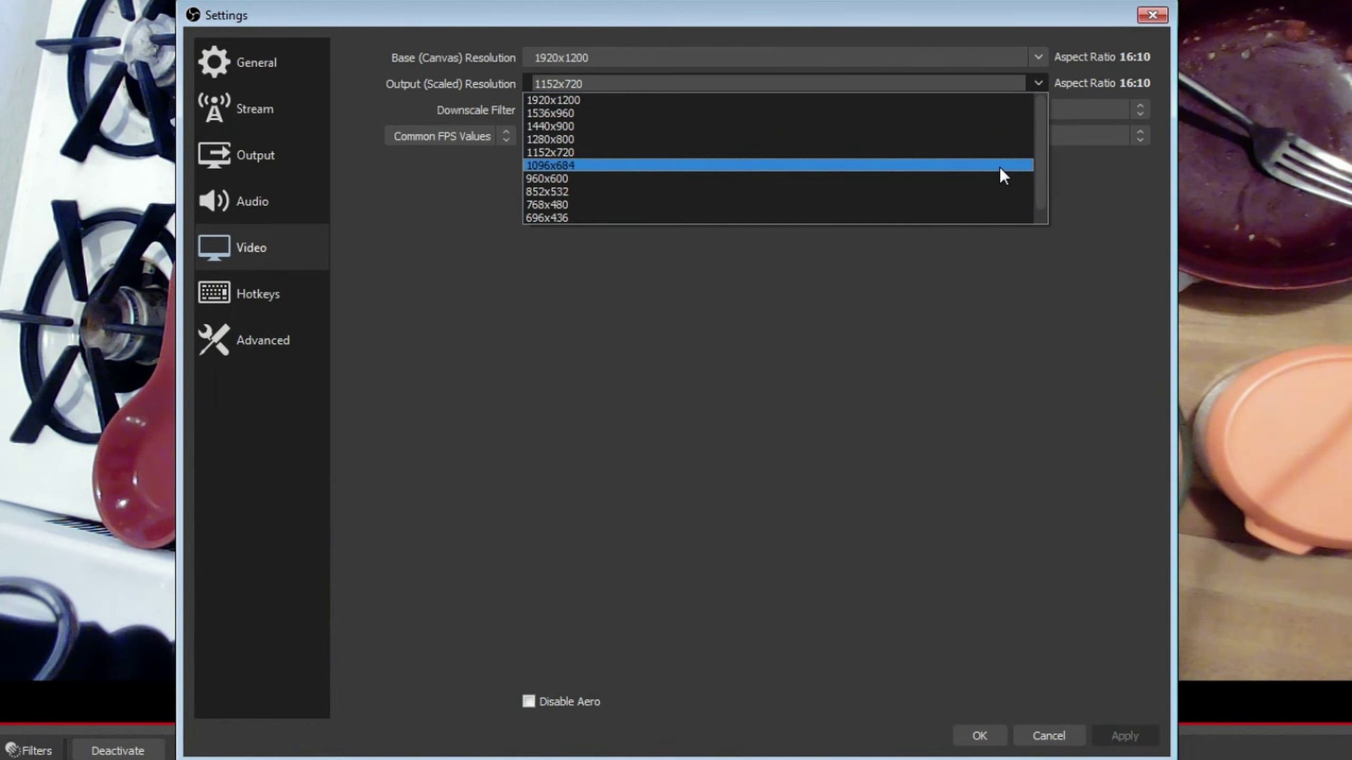
scroll(999, 170, down, 1)
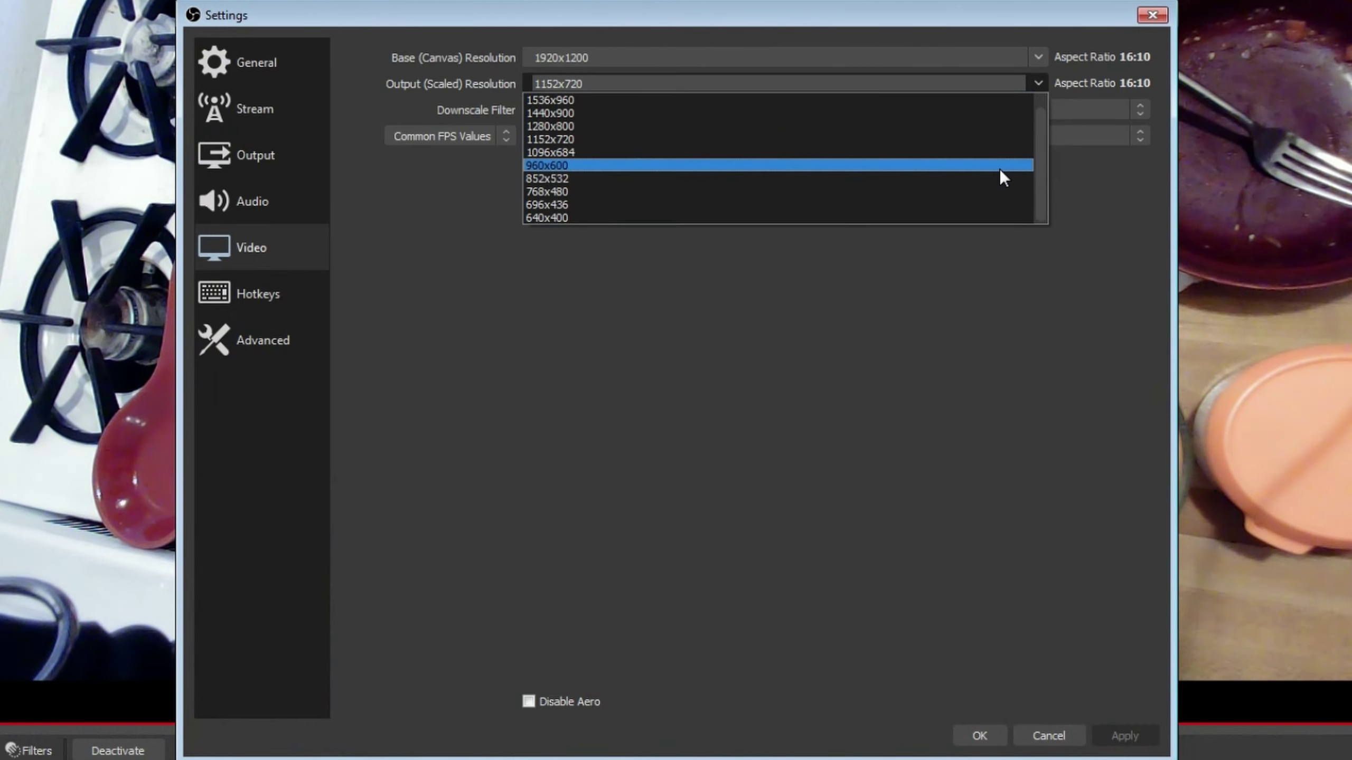
click(993, 139)
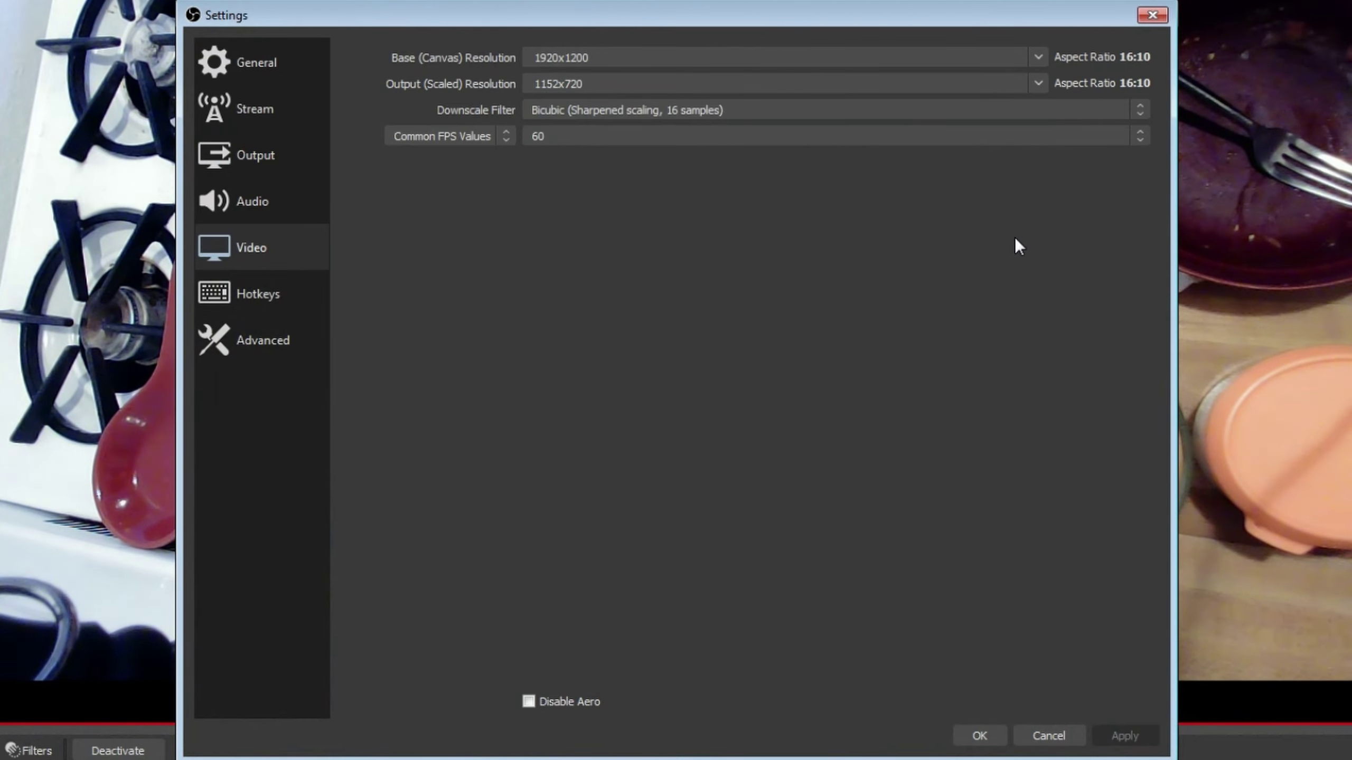
Set canvas and output resolution both to 1920x1080, then apply and save
click(1038, 57)
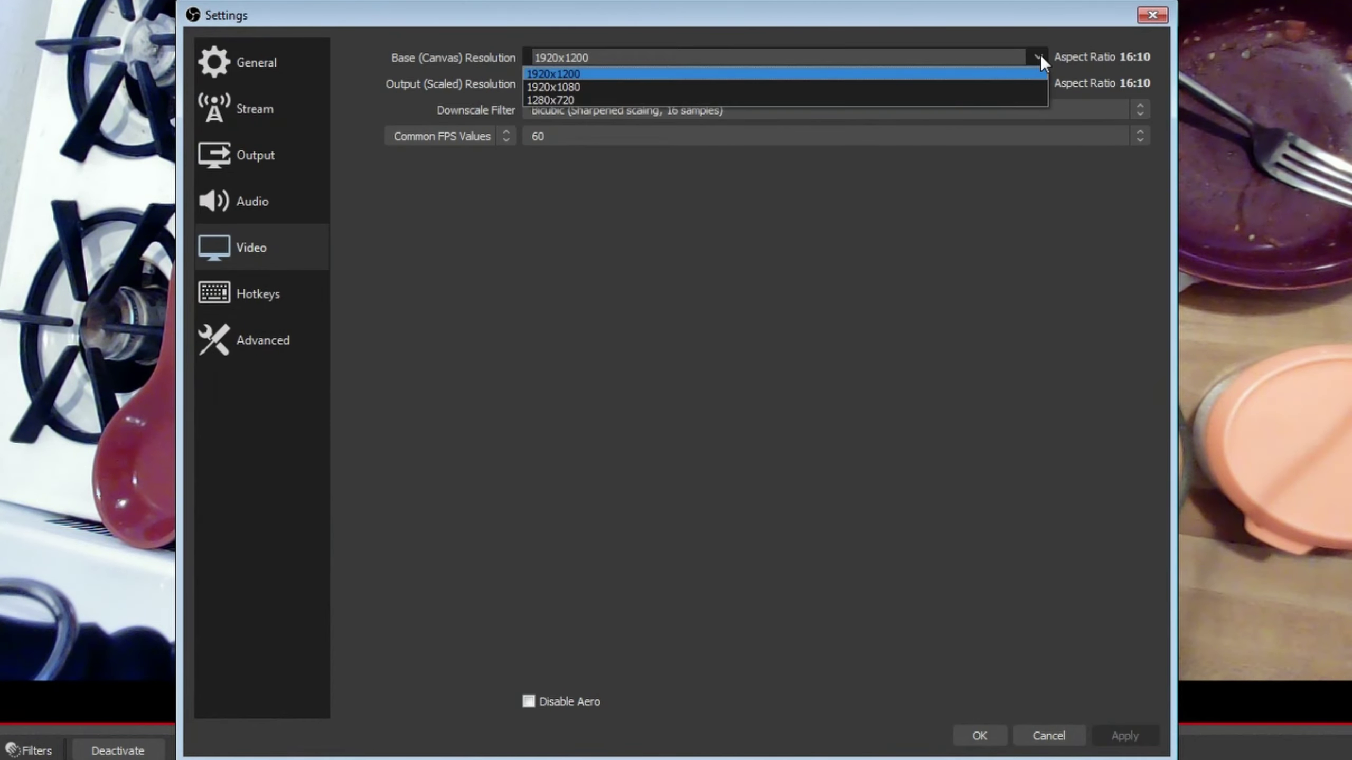
click(1016, 88)
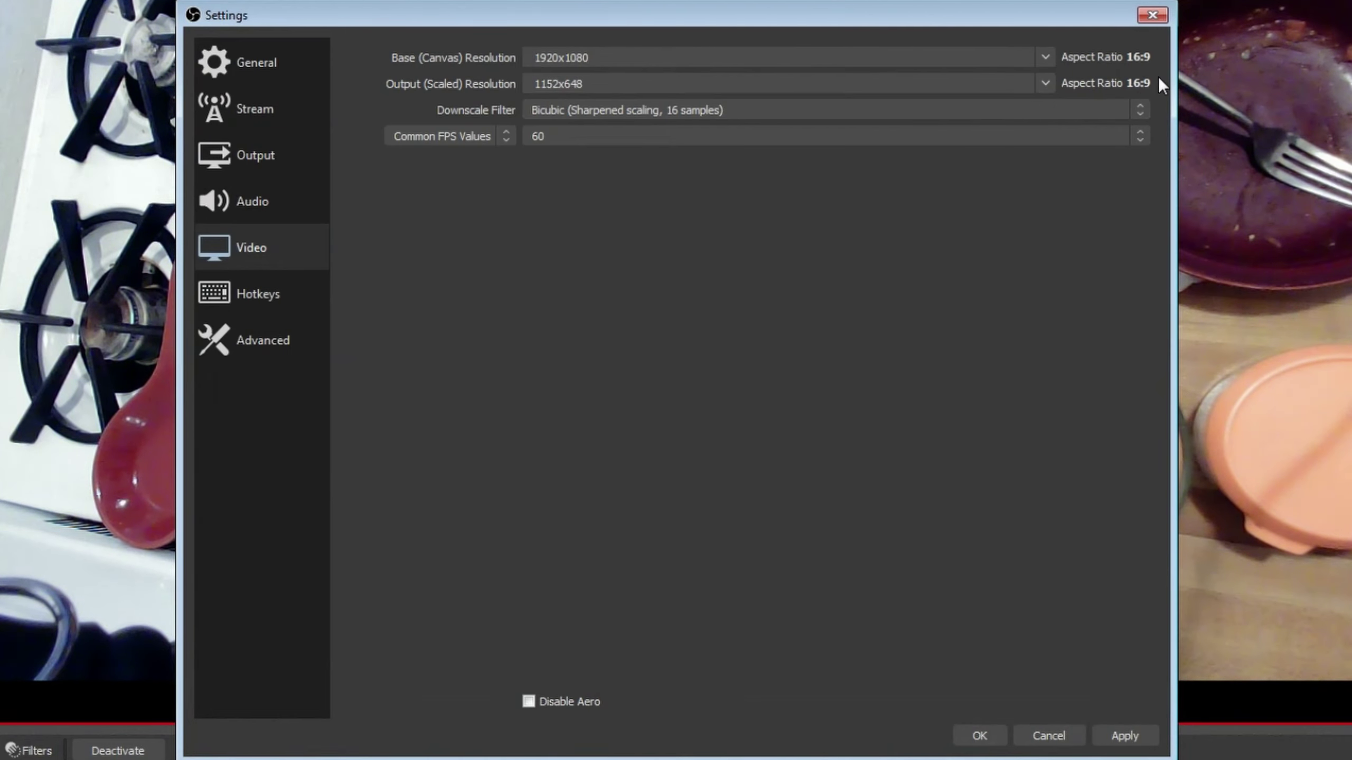
click(1048, 83)
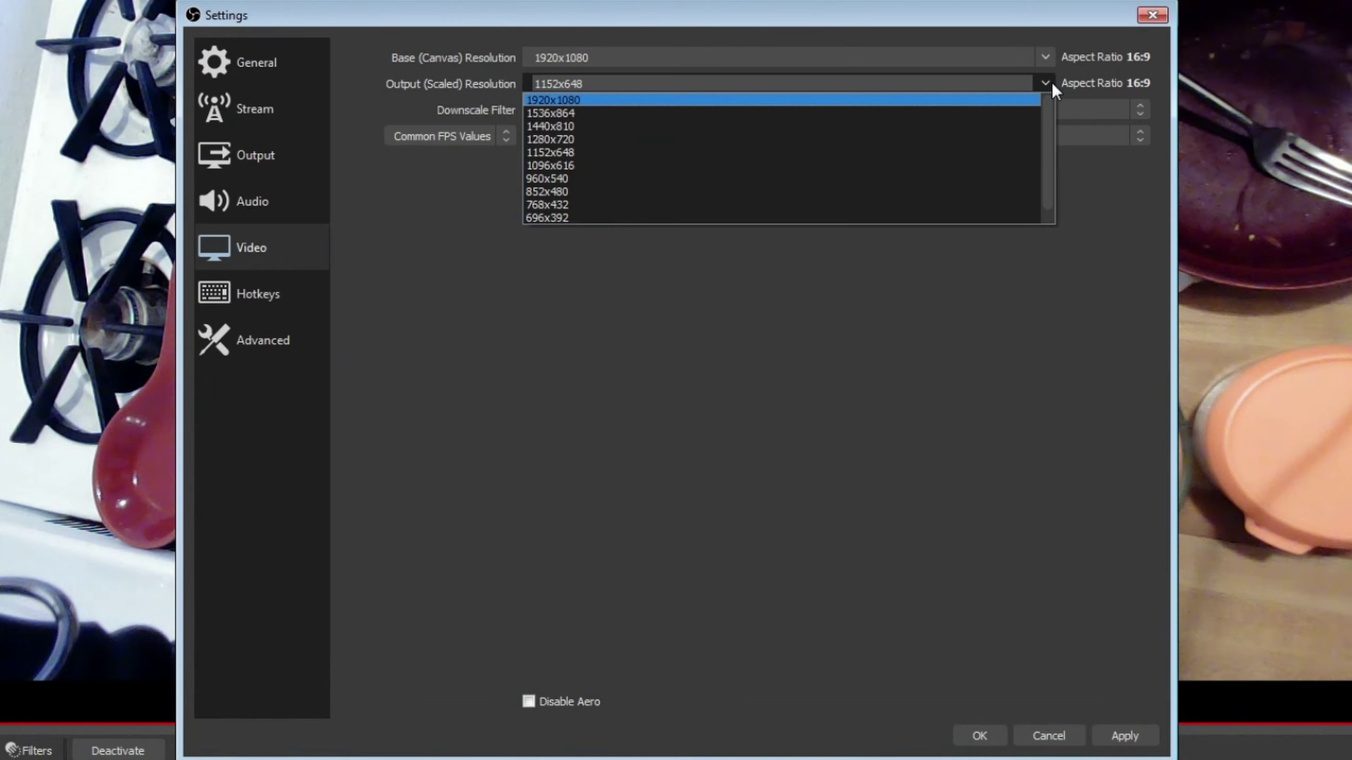
click(1011, 99)
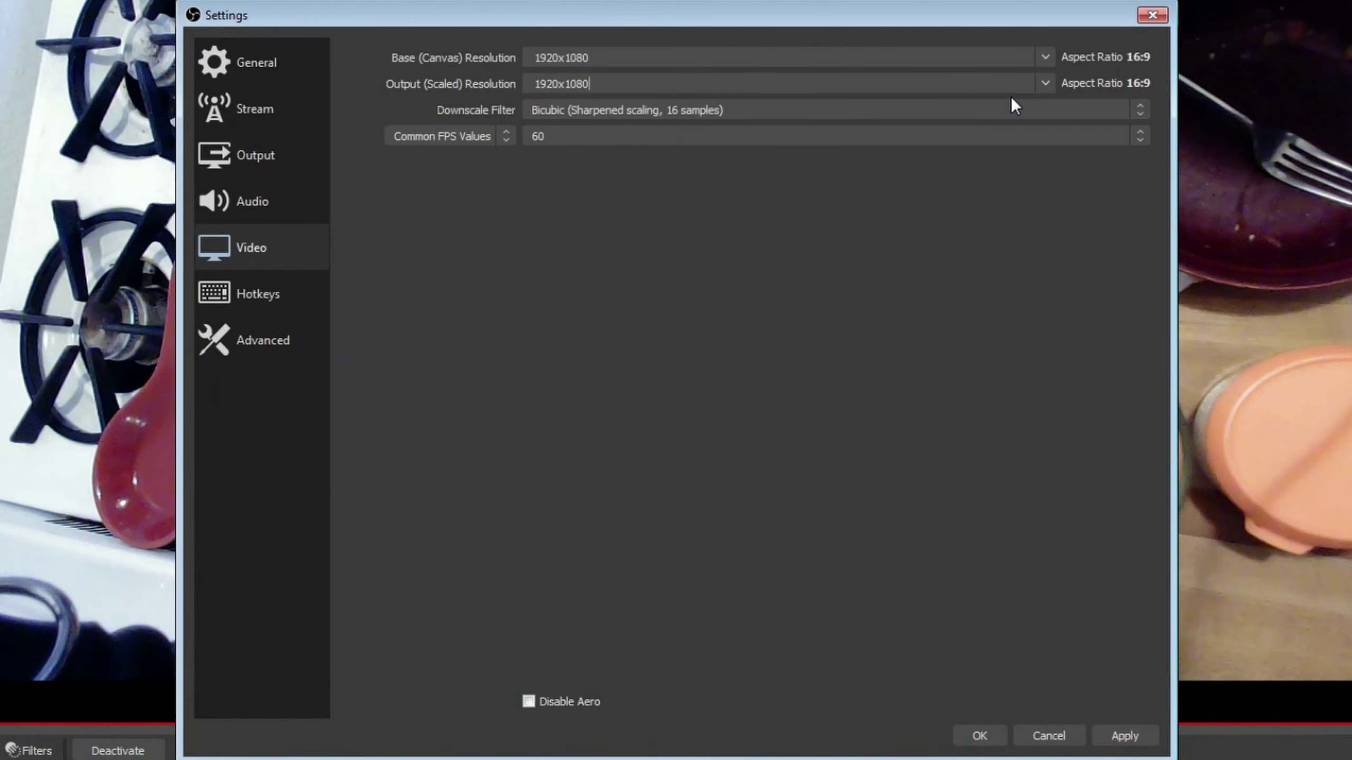
click(1125, 736)
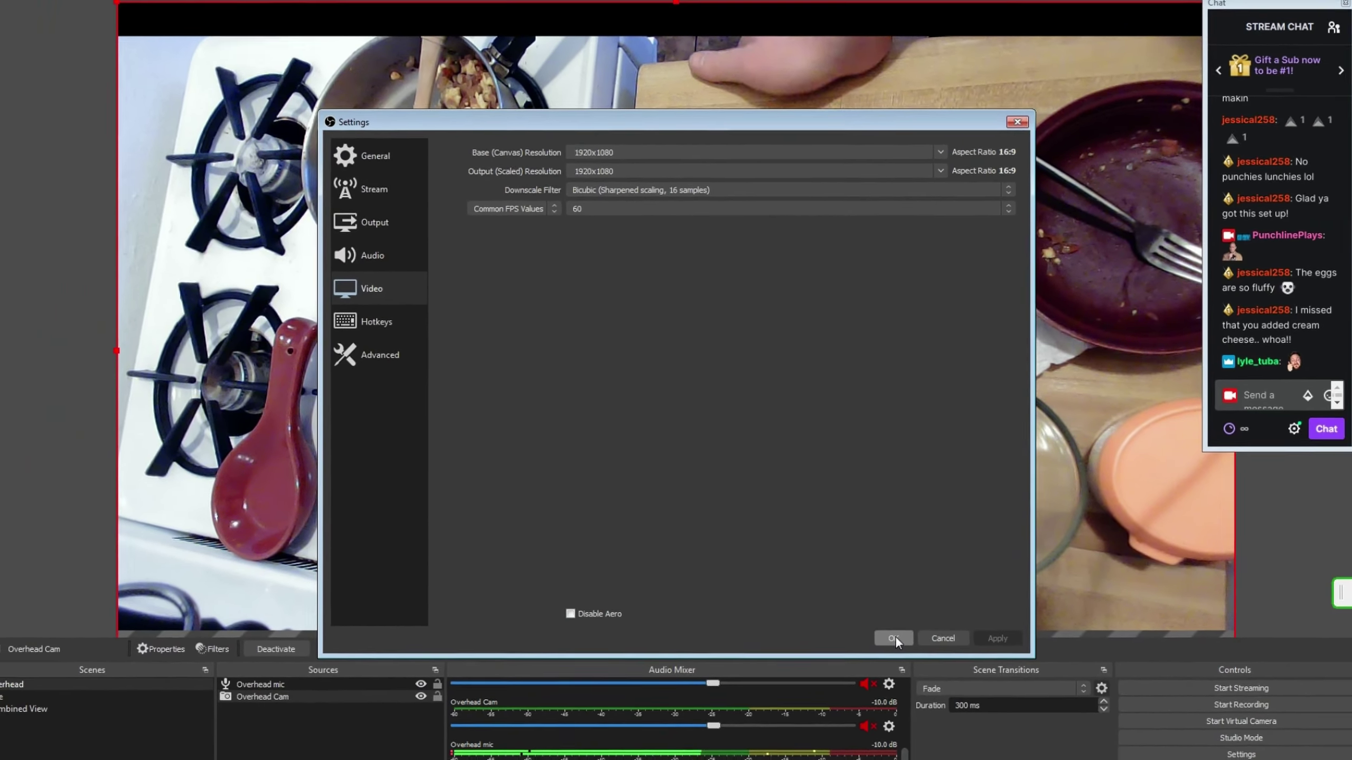
click(894, 639)
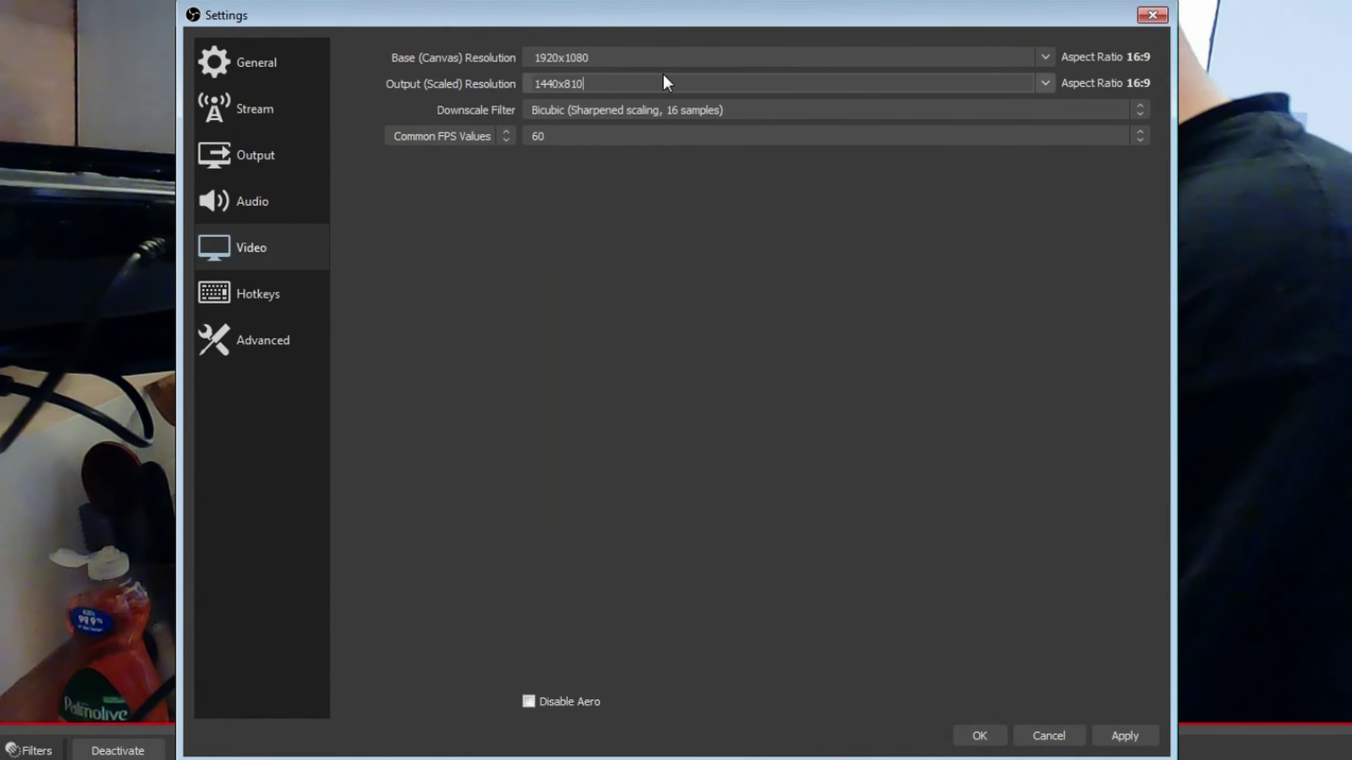
Open the Output (Scaled) Resolution list in Video settings to pick 1440x810
click(1042, 83)
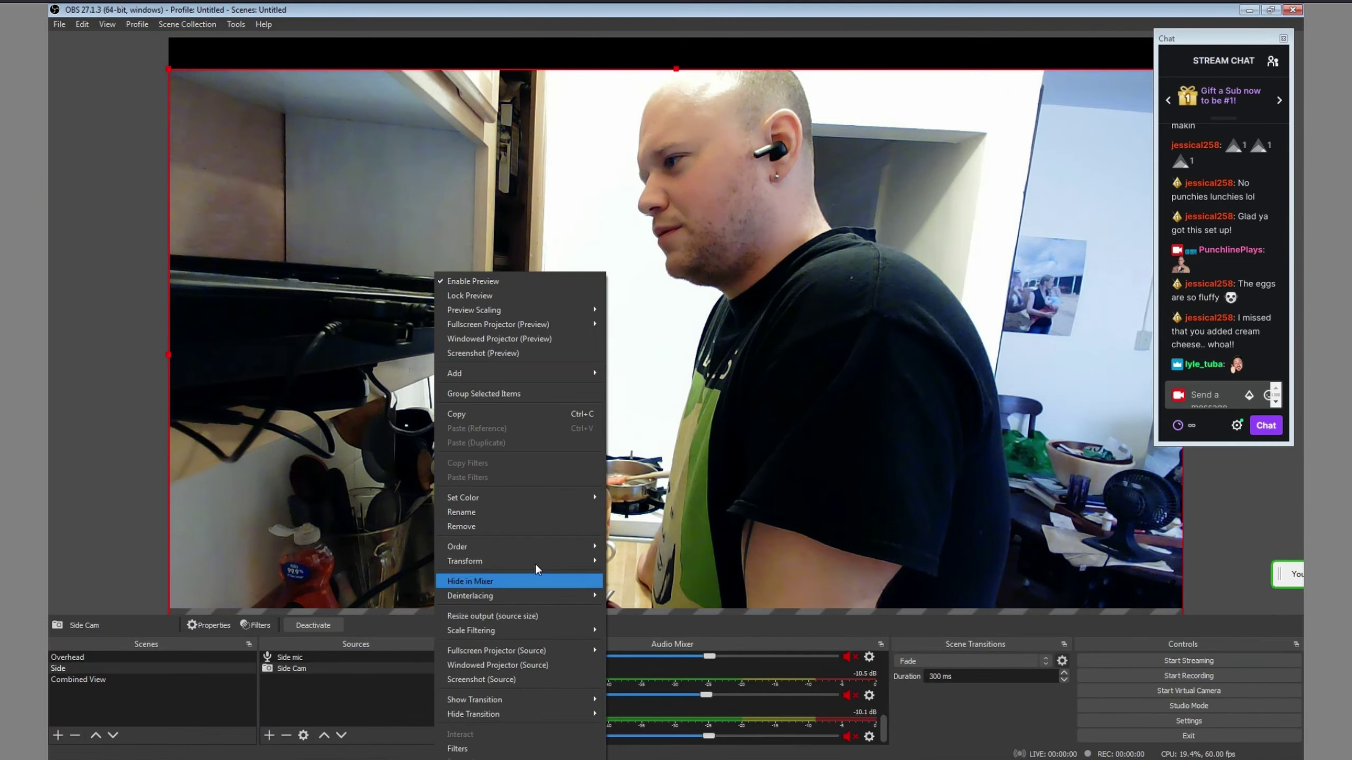
Fit Side Cam to the Side canvas, then raise Side Cam in Combined View and select Overhead Cam
mouse_move(539, 562)
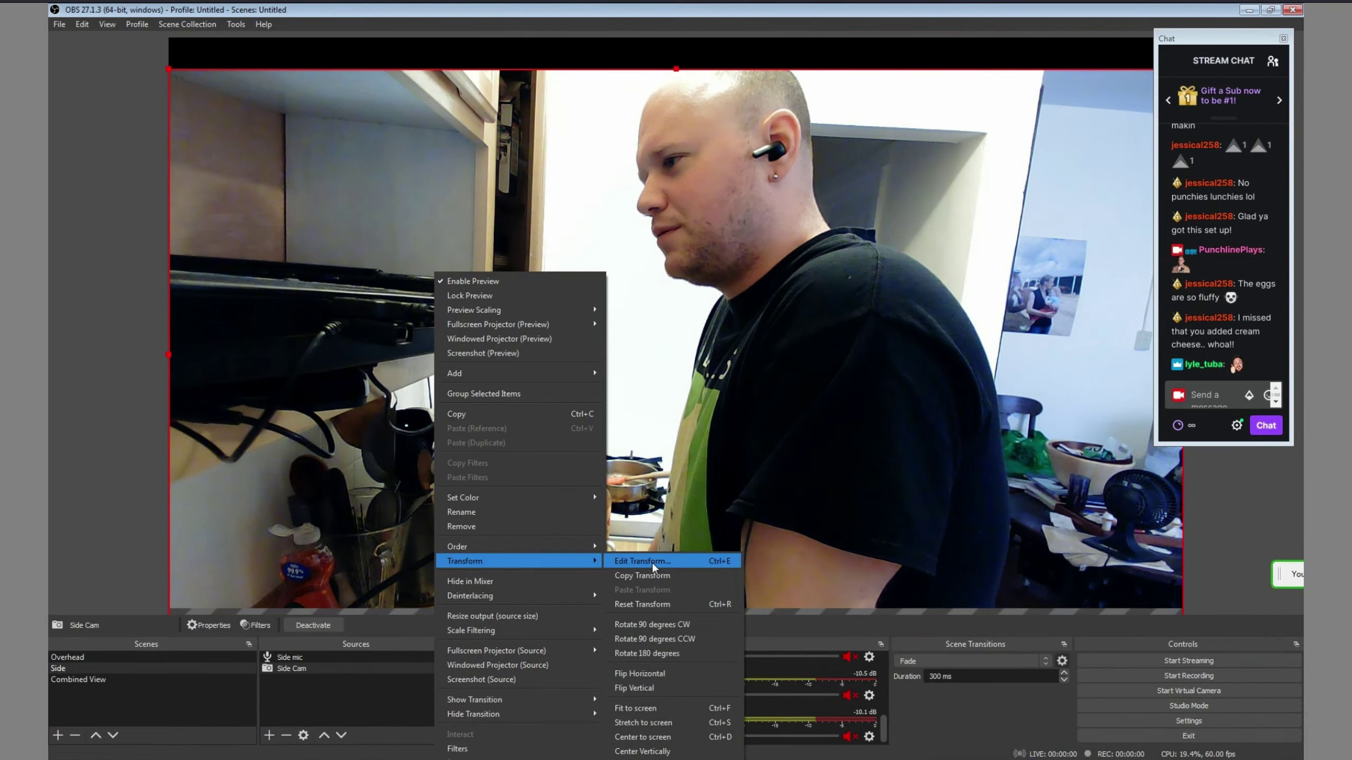
click(663, 706)
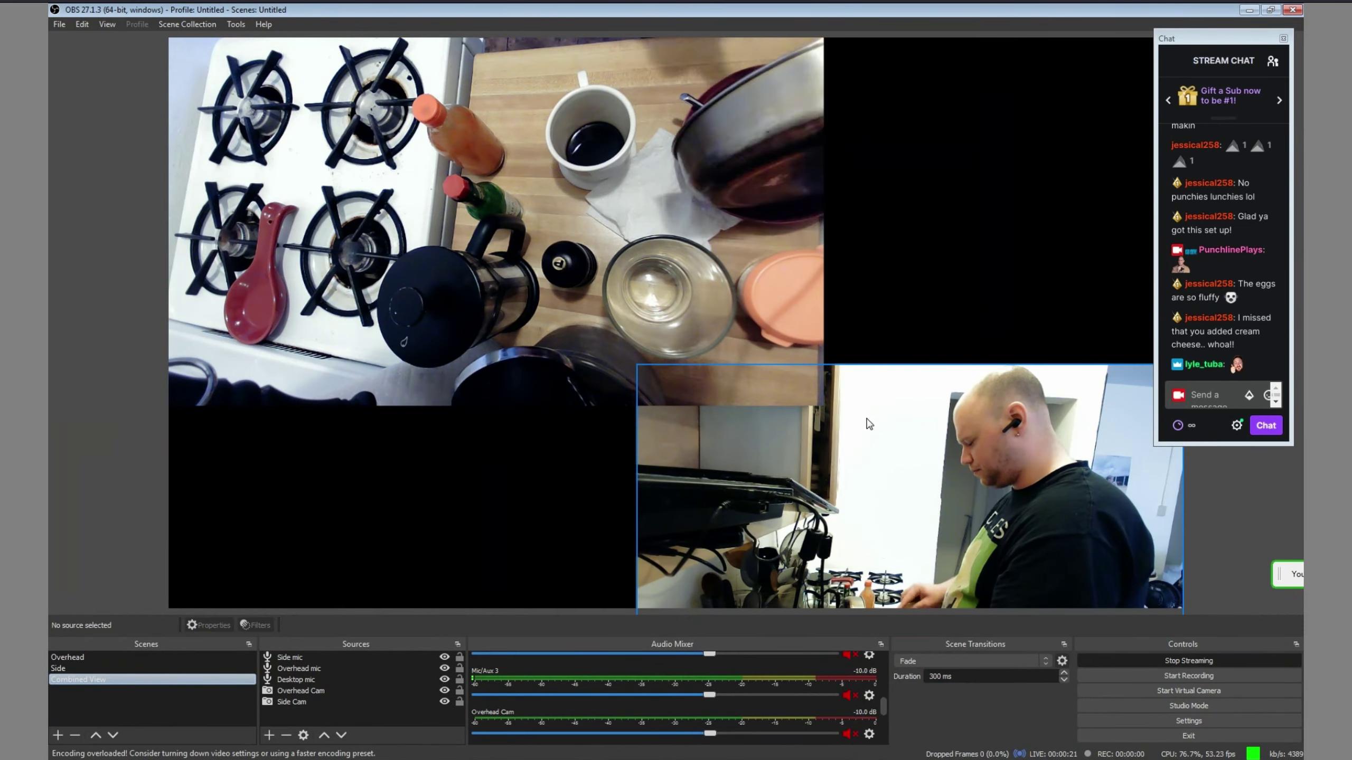
drag(868, 425, 870, 377)
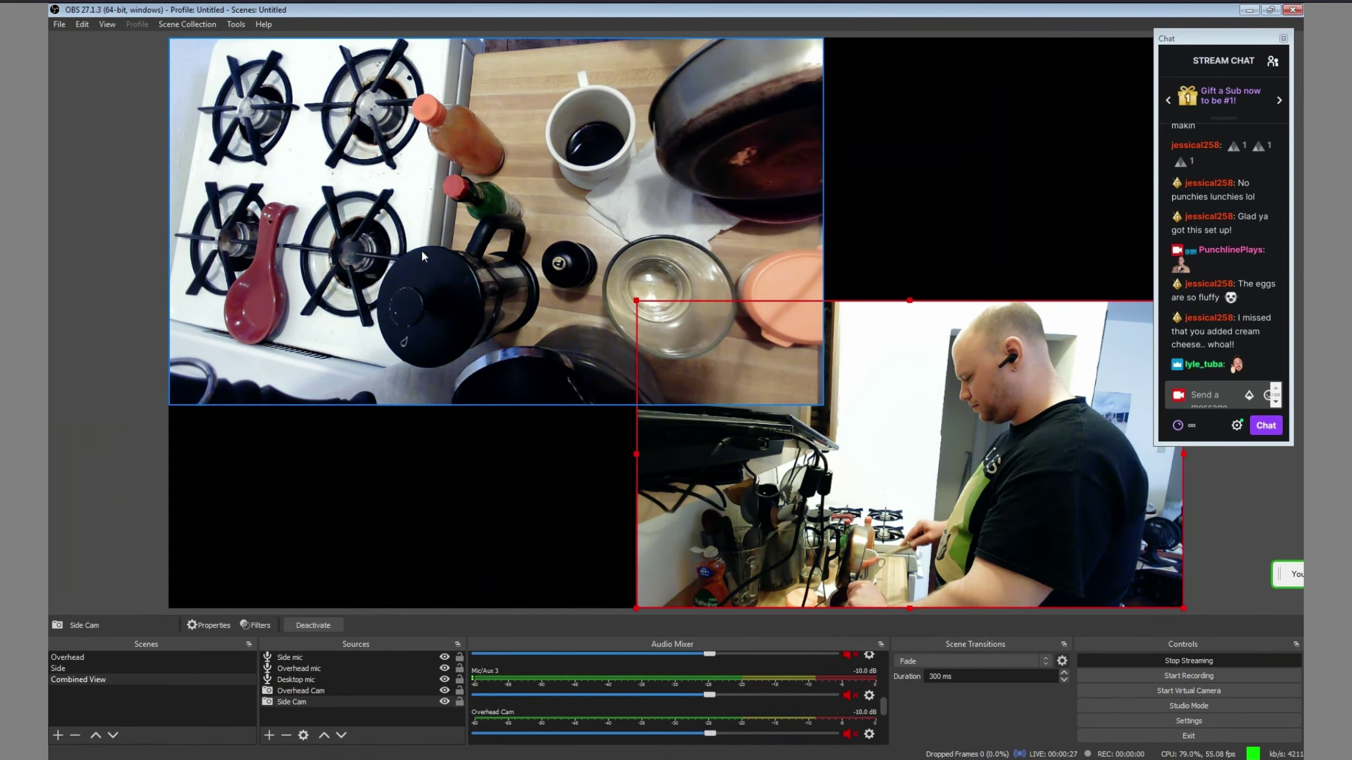
click(462, 261)
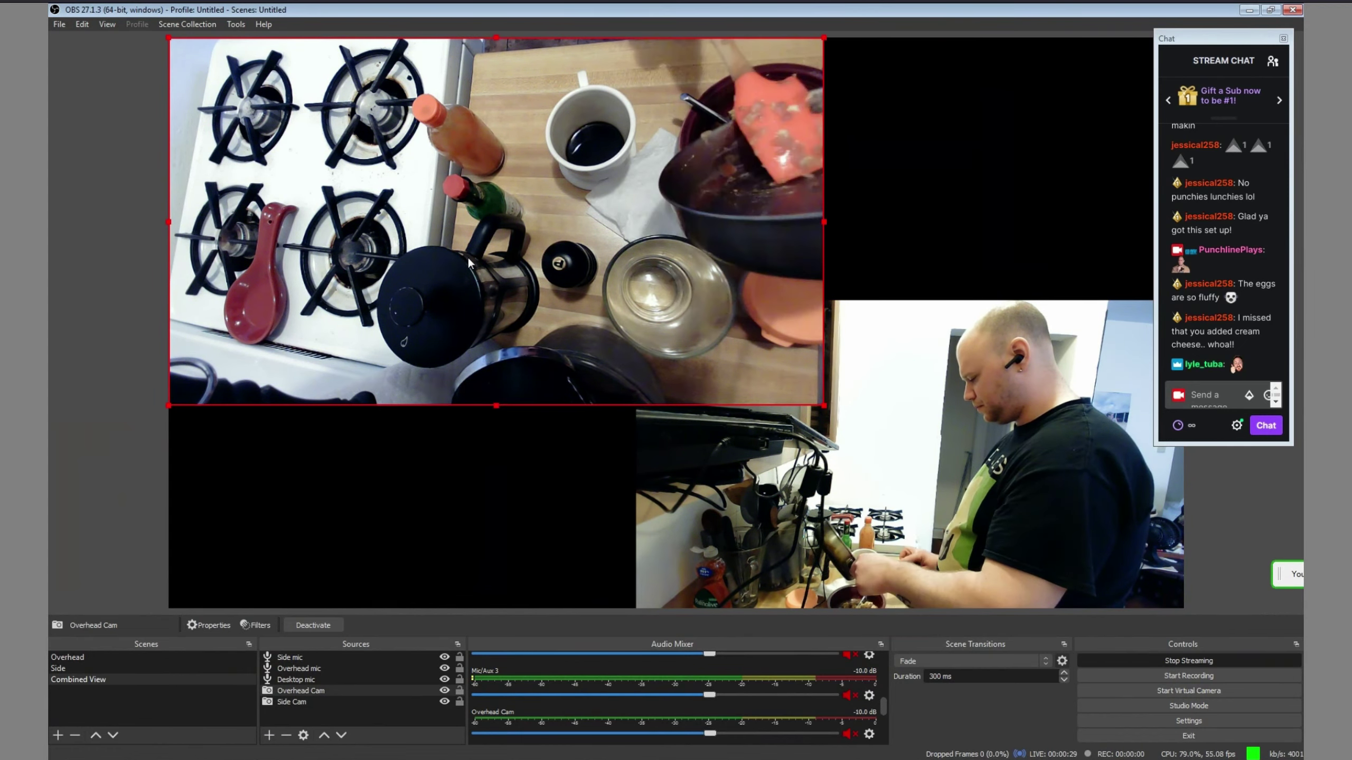